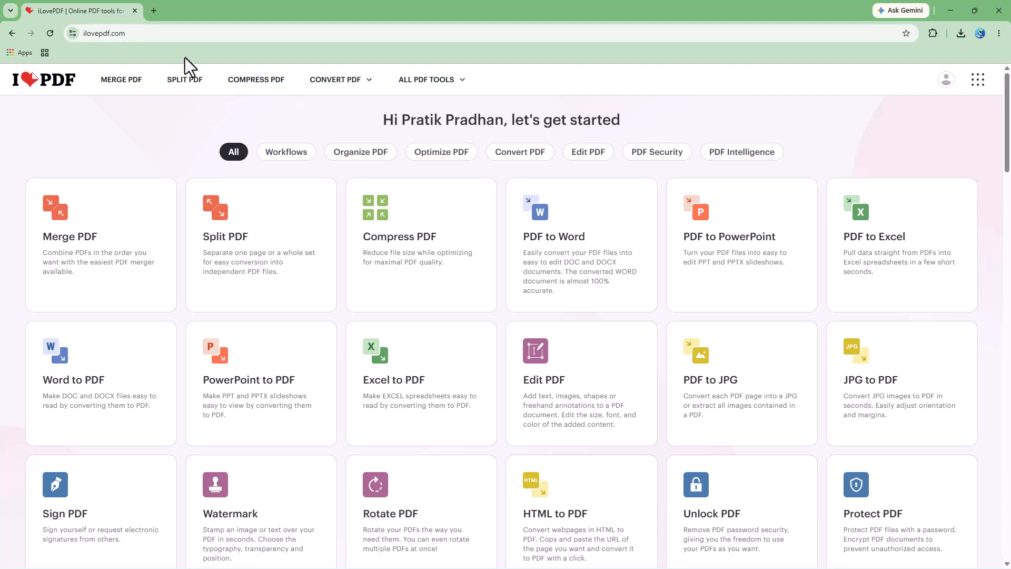
Step: Open the Edit PDF tool and load the file "Relecloud presents" from the Tutorial folder
scroll(293, 226, down, 13)
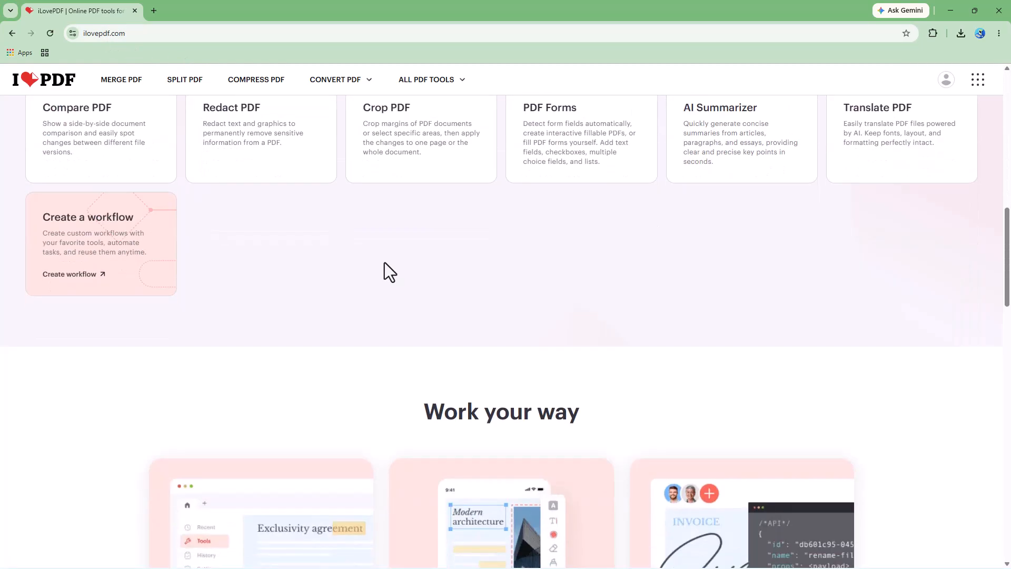
scroll(310, 274, up, 13)
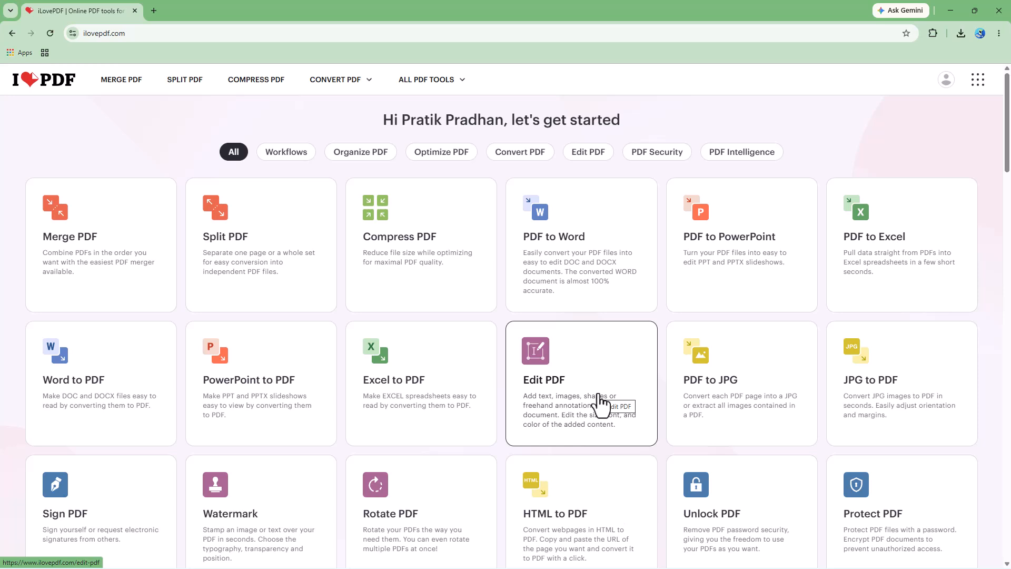
click(580, 401)
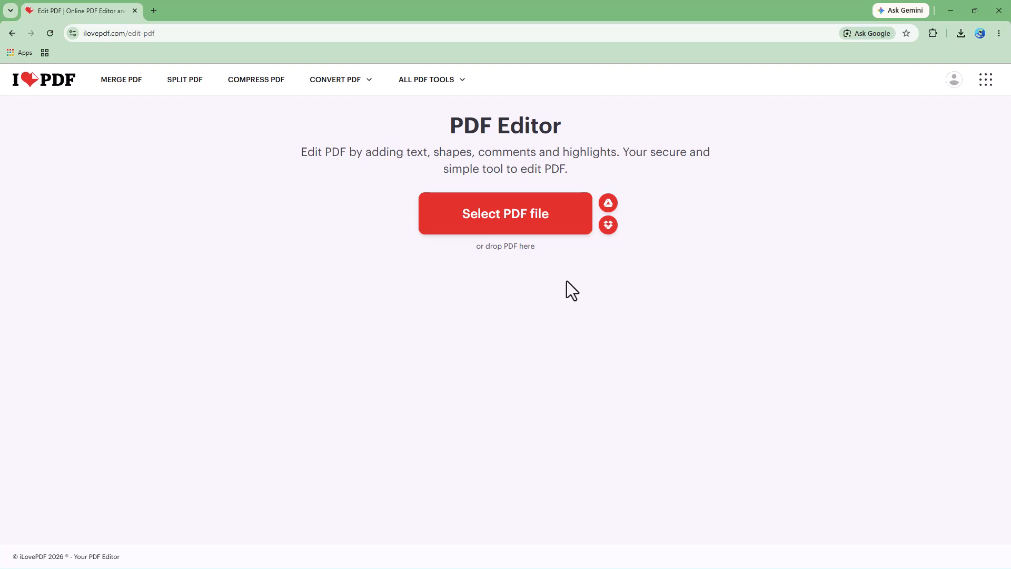
click(481, 218)
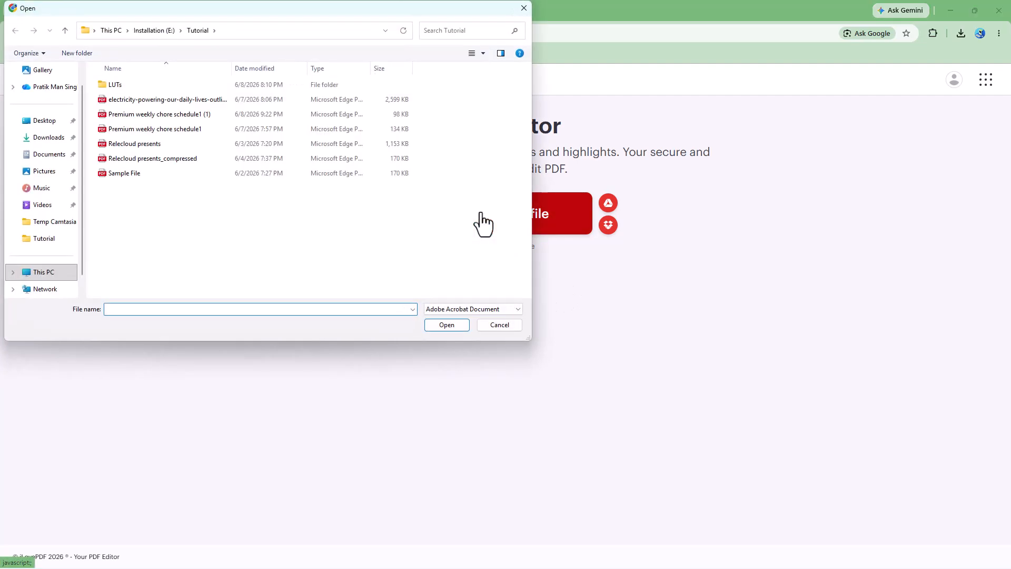
click(134, 148)
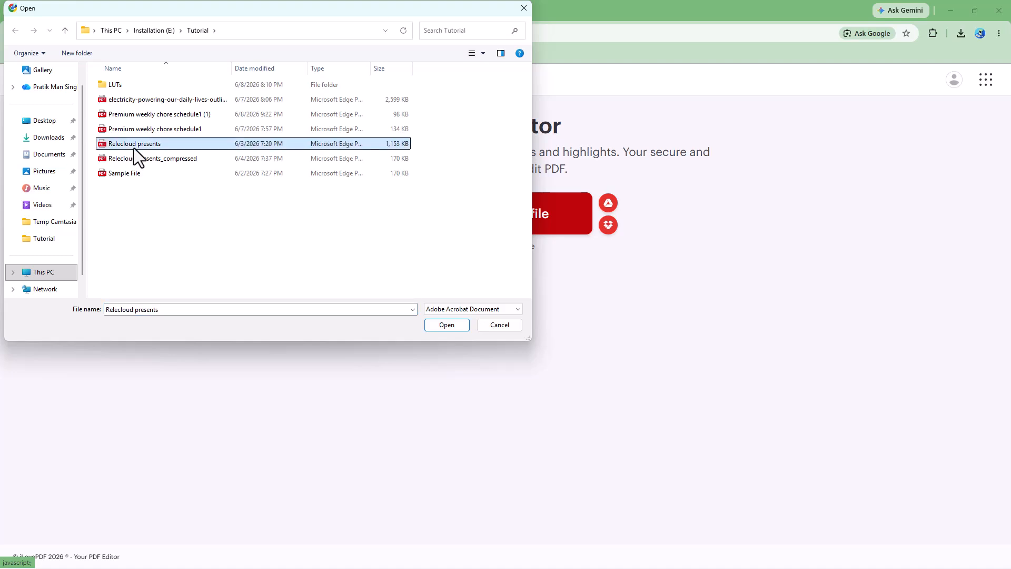
click(446, 326)
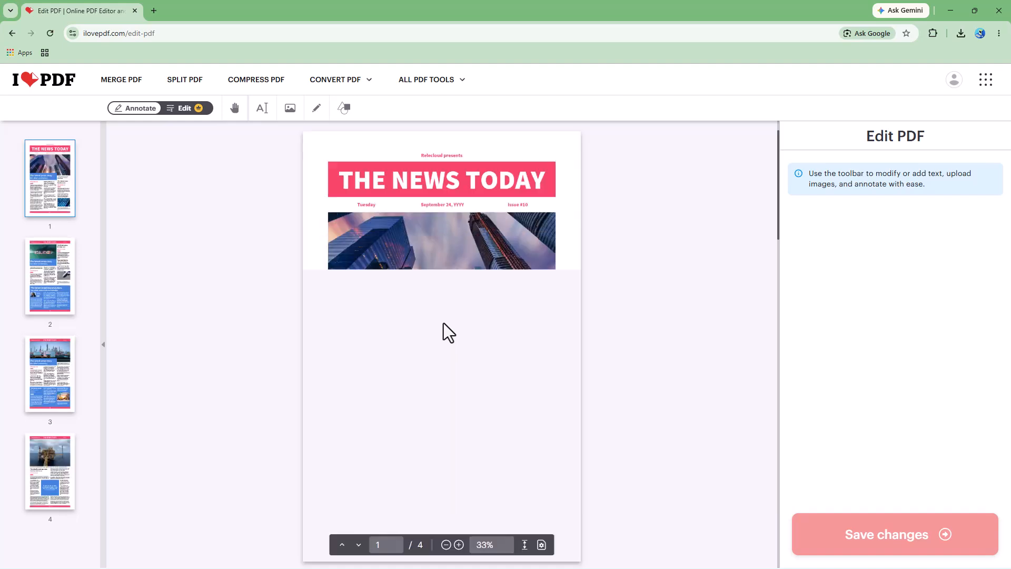
Step: Browse through the document's four pages, then jump directly to page 2
click(64, 296)
click(59, 378)
click(47, 473)
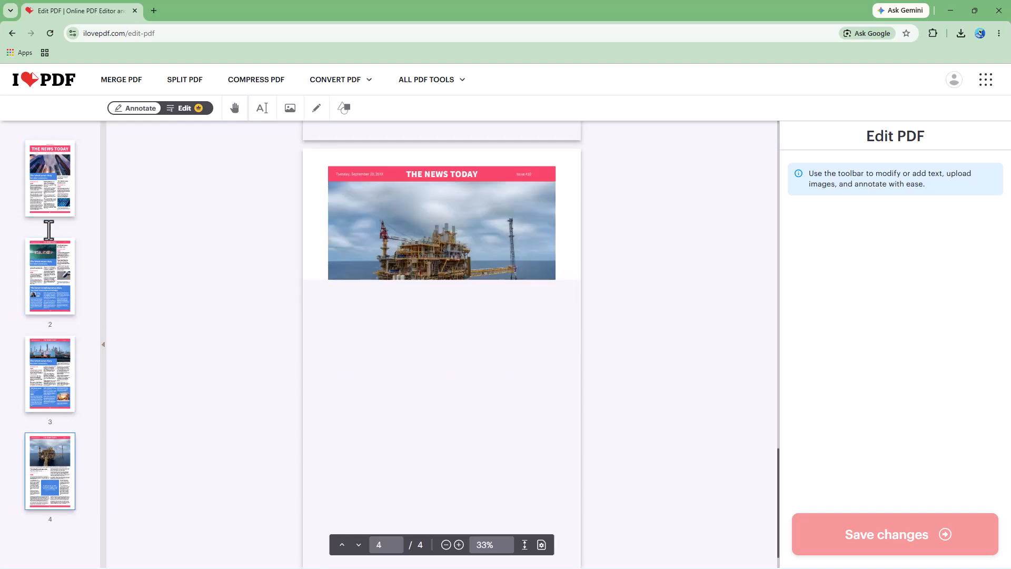
click(50, 212)
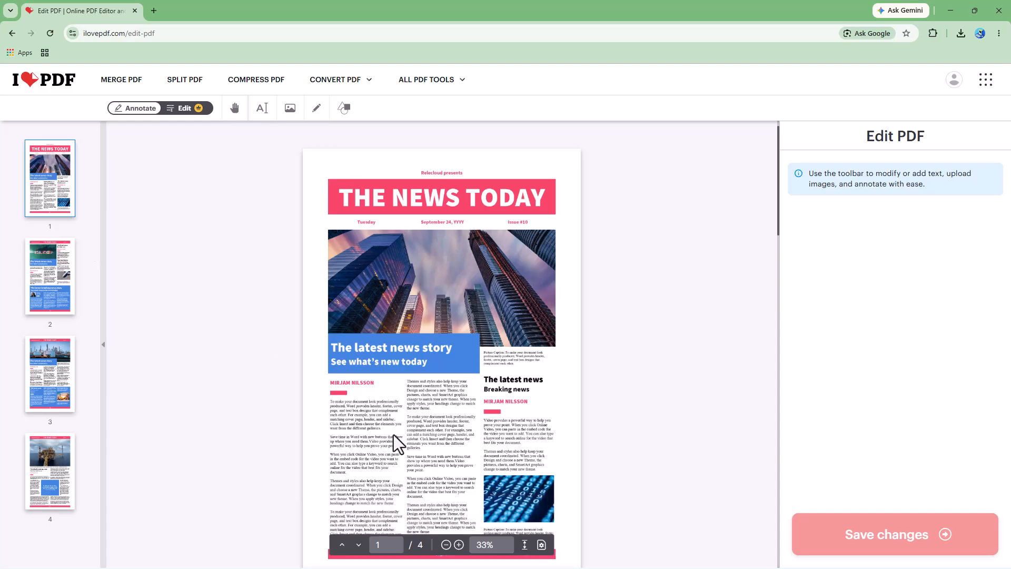
click(359, 545)
click(359, 545)
click(358, 545)
click(394, 546)
text(2)
key(Return)
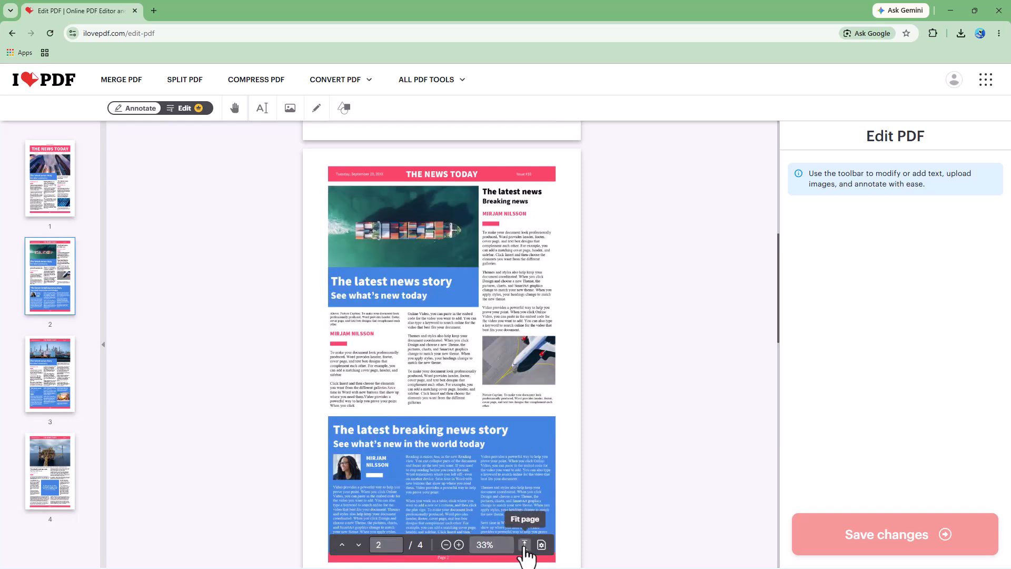
Step: Zoom in on page 2, then fit the whole page back into the view
click(458, 544)
click(459, 544)
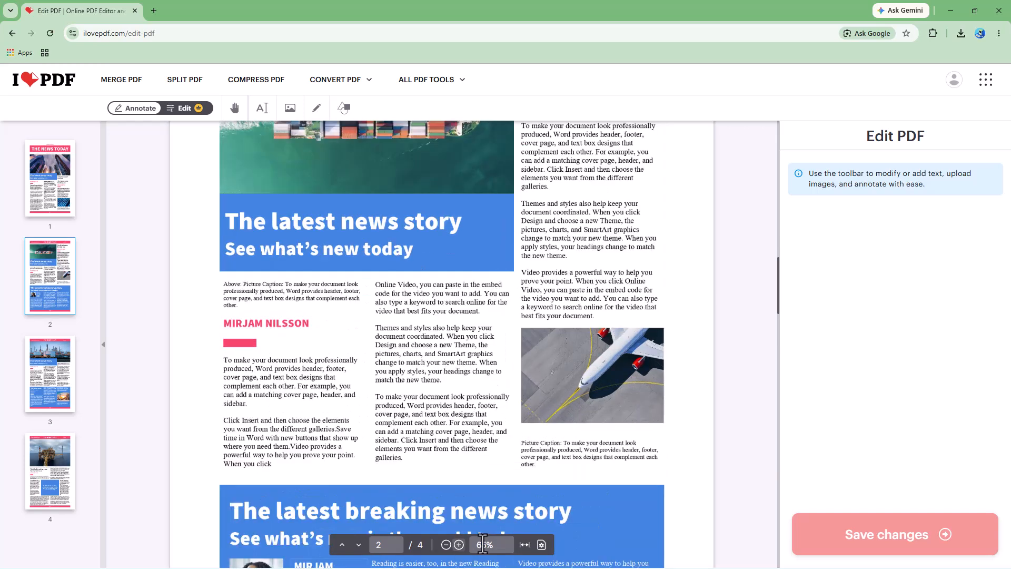
click(525, 546)
click(525, 546)
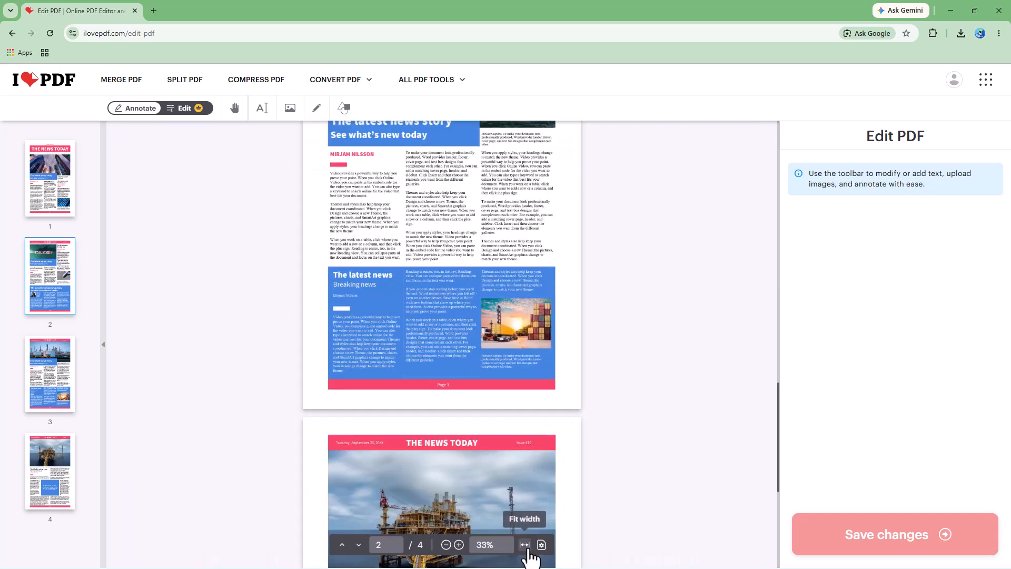
Step: Set the page layout to show two pages side by side, trying the cover-page layout as well
click(541, 545)
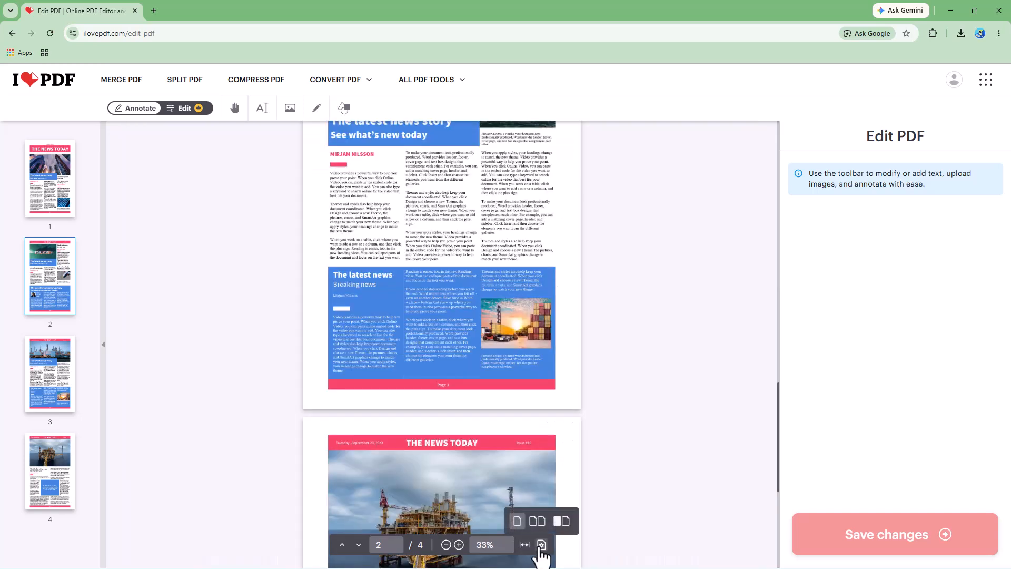
click(541, 521)
click(541, 545)
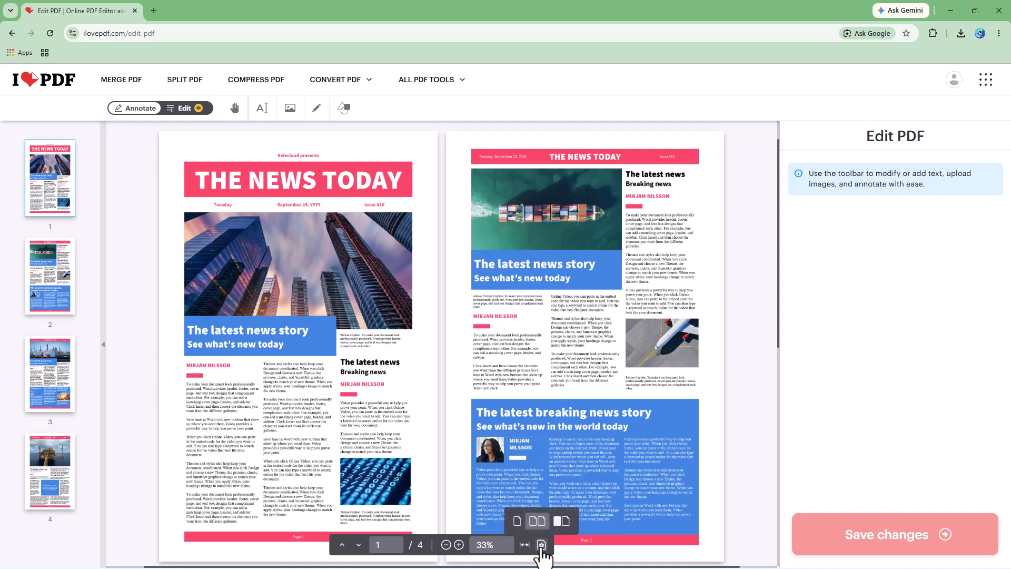
click(562, 521)
click(541, 545)
click(538, 521)
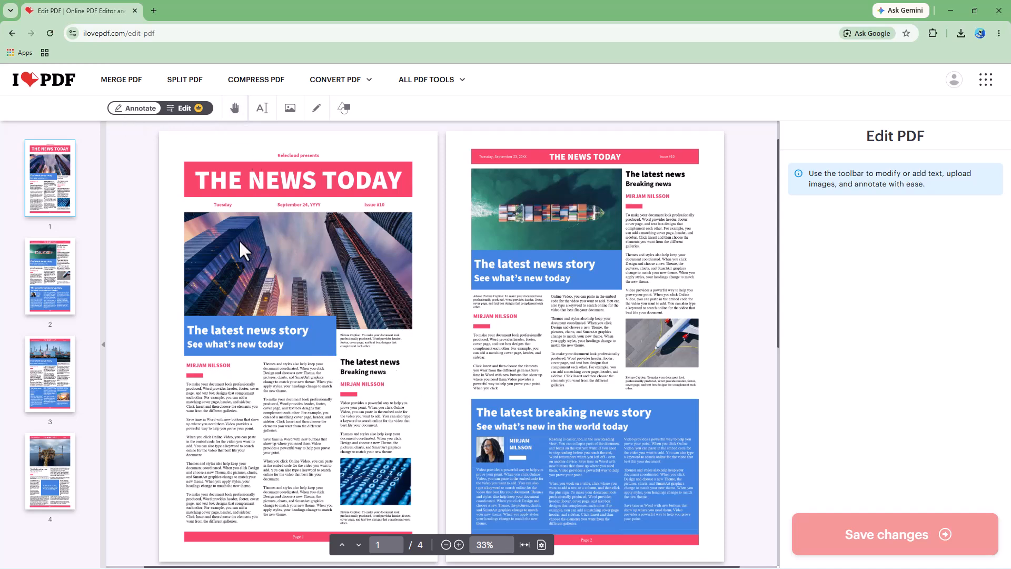
Step: Switch to Edit mode and delete the "THE NEWS TODAY" title text from page 1
click(133, 110)
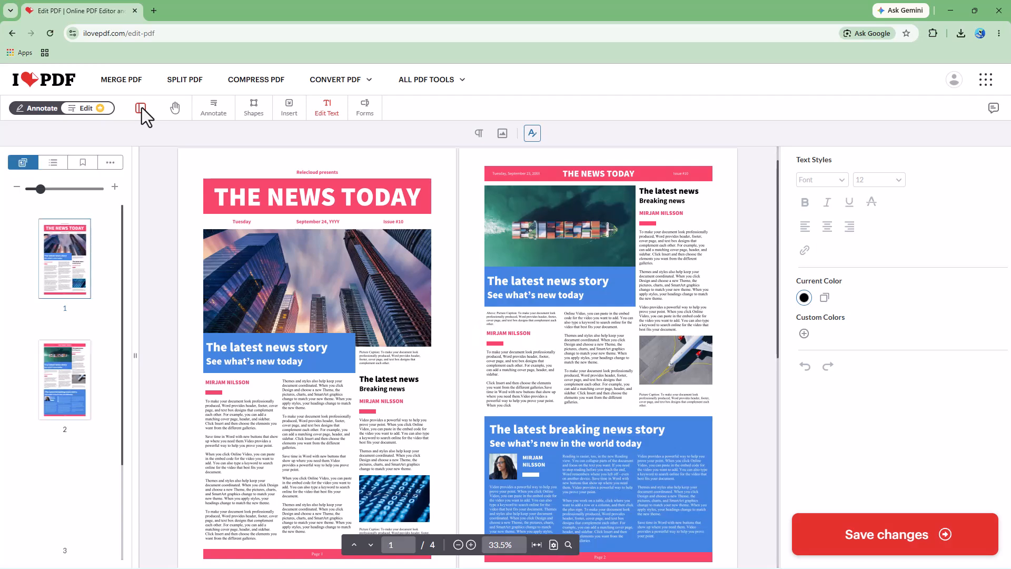
click(335, 211)
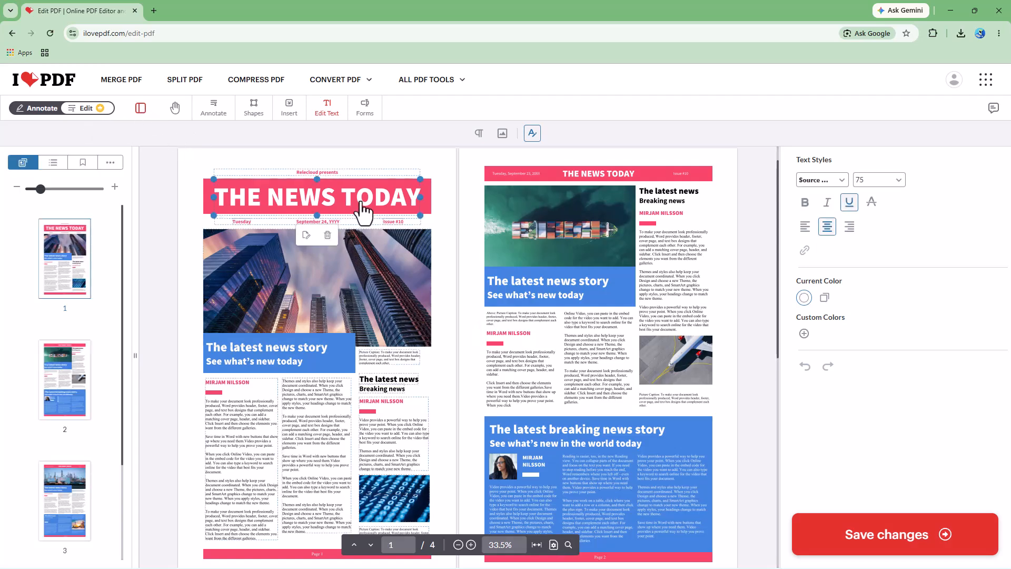
drag(382, 201, 383, 247)
click(361, 194)
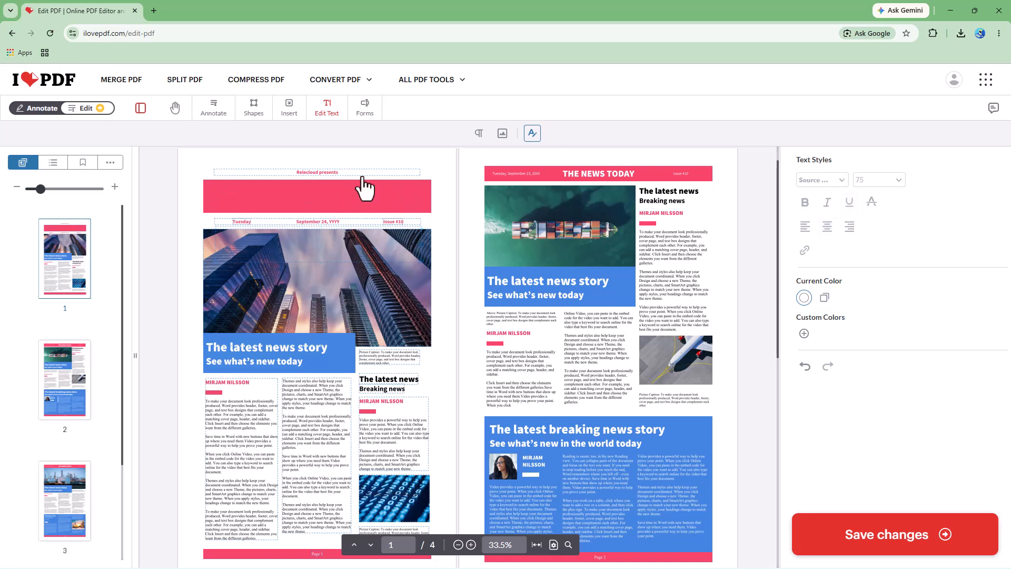
click(362, 175)
click(346, 177)
click(344, 172)
click(342, 164)
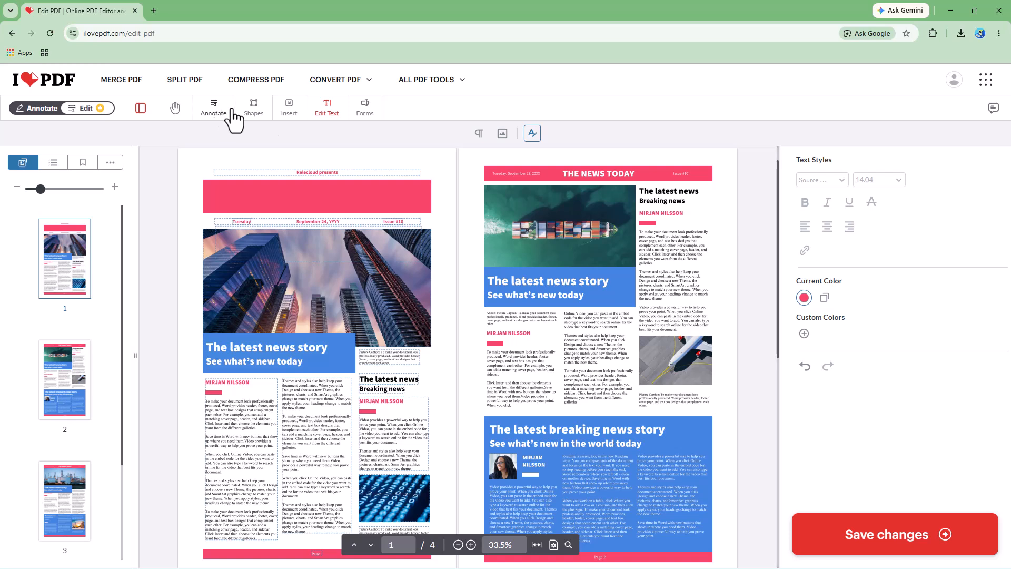
Step: Insert "fghgfhfg" after the word "keep" in the paragraph above the binary-code picture on page 1
click(312, 445)
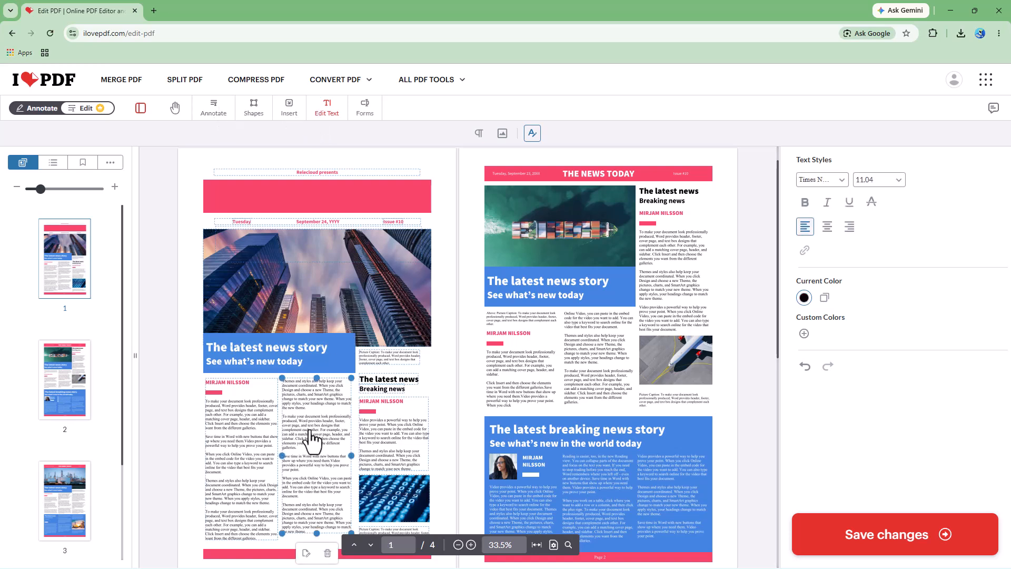
scroll(309, 443, up, 10)
double_click(272, 389)
text(fghgfhfg)
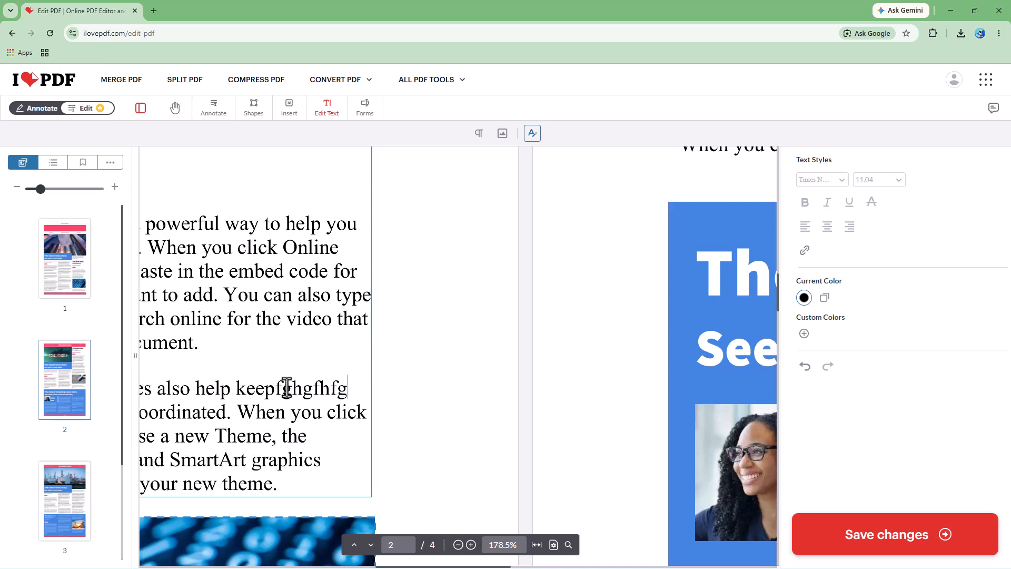
scroll(304, 384, down, 10)
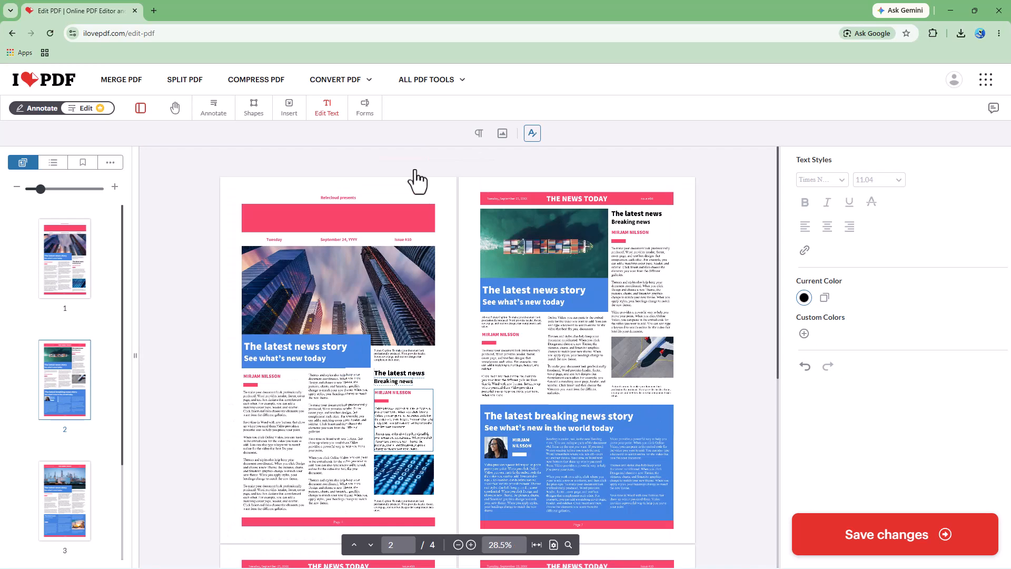
Step: Place a signature form field over the body text below the ship picture on page 2
click(365, 108)
scroll(534, 327, up, 2)
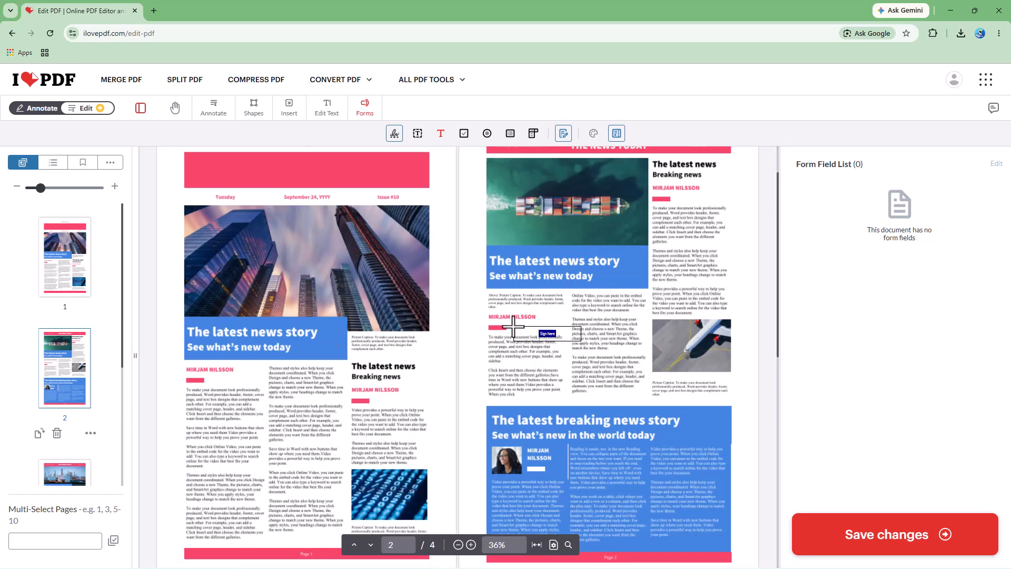
click(550, 340)
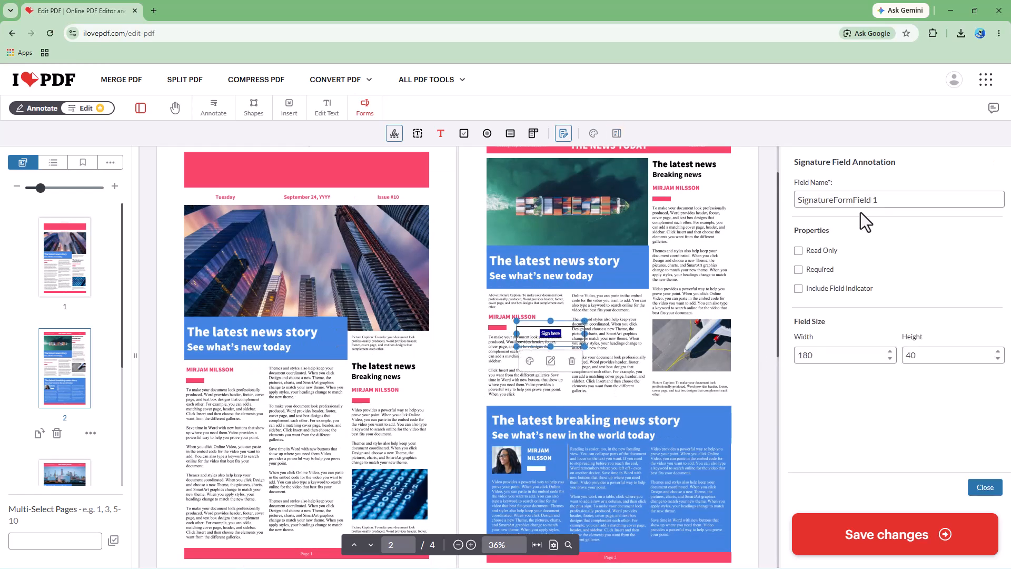
Step: Highlight "st news" in the heading "The latest news" on page 1
click(214, 117)
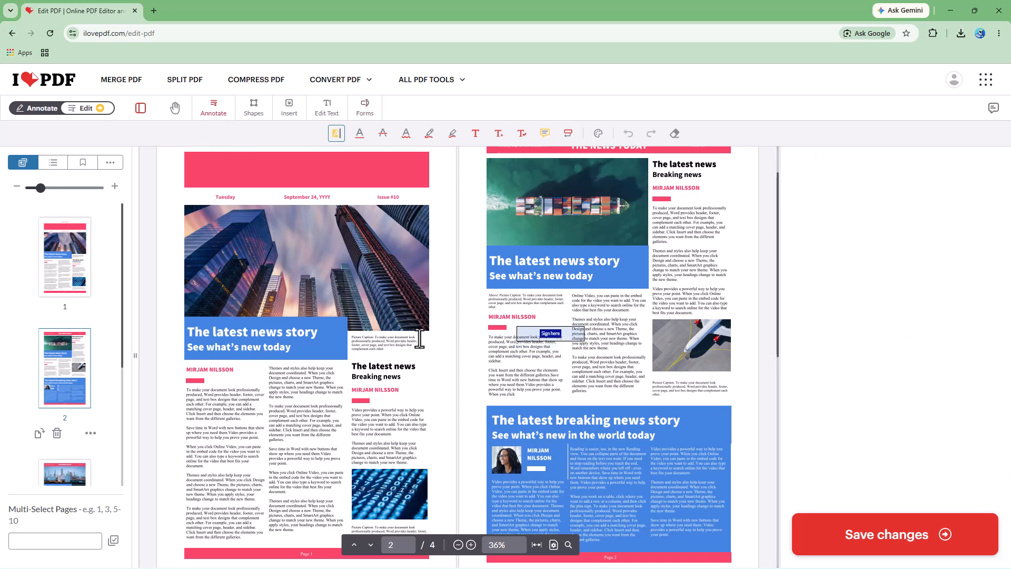
scroll(420, 340, up, 1)
drag(356, 357, 427, 361)
key(s)
click(353, 363)
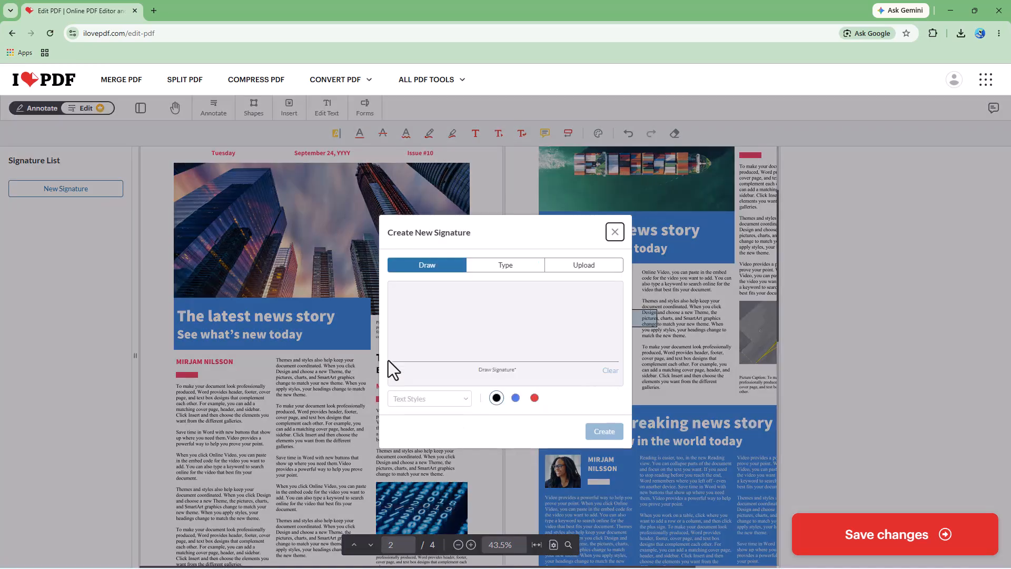
click(615, 232)
click(346, 394)
click(615, 232)
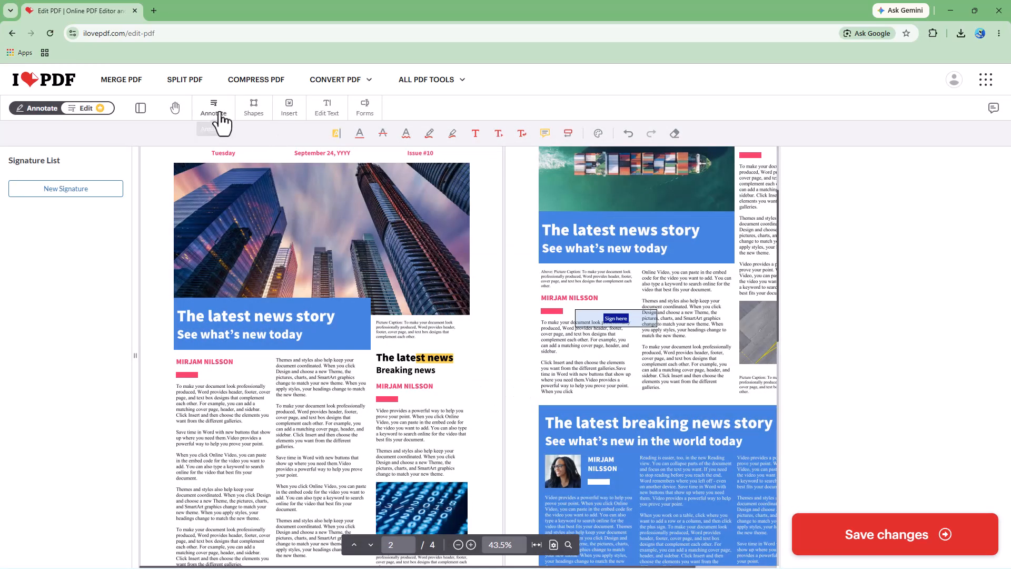
Step: Draw a rectangle over the "The latest news story" heading on page 2 and return to Annotate mode
click(252, 117)
mouse_move(410, 210)
mouse_down()
mouse_move(474, 256)
mouse_move(538, 275)
mouse_up()
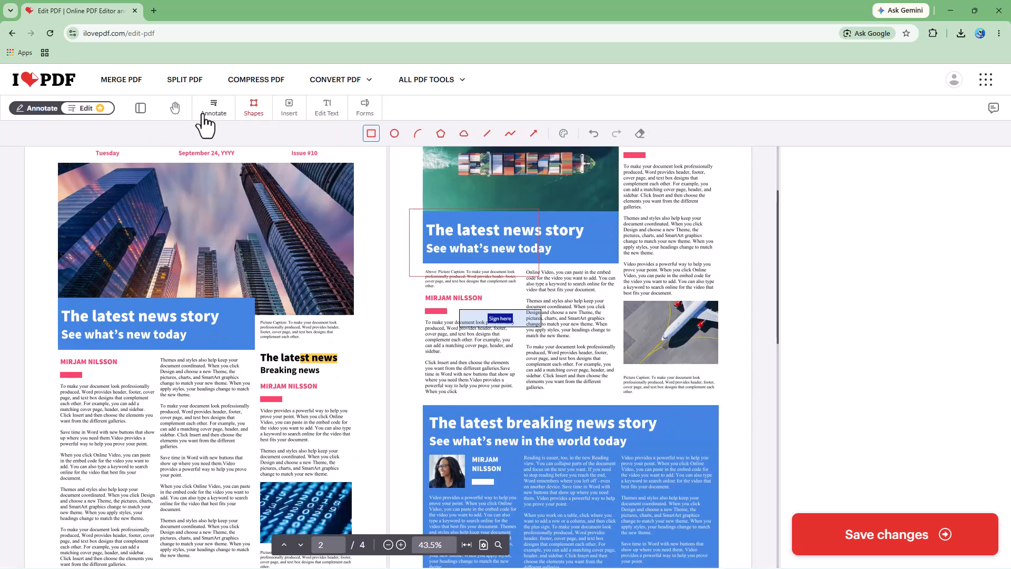
click(39, 109)
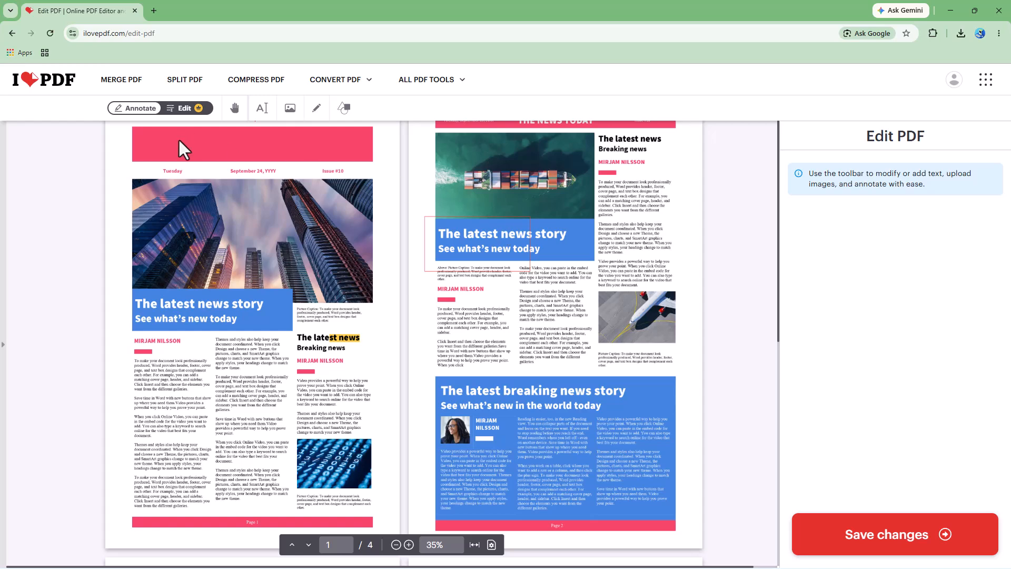
Step: Zoom in and pan across the pages with the Hand tool to the lower part of page 1
scroll(132, 230, up, 3)
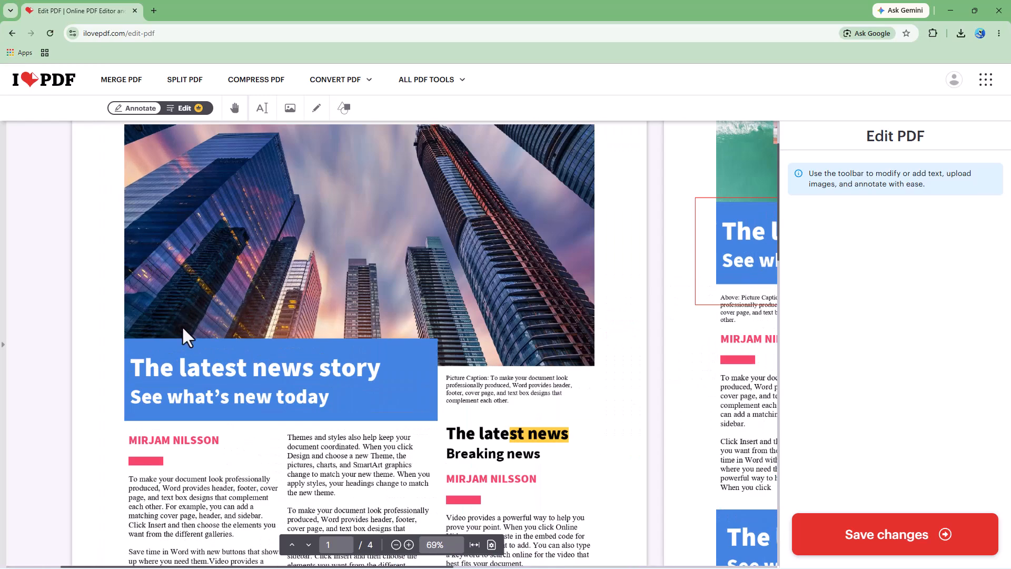
click(234, 108)
drag(308, 363, 316, 168)
drag(557, 275, 228, 301)
drag(561, 260, 549, 213)
drag(364, 326, 716, 273)
drag(465, 288, 377, 328)
Step: Add a text box reading "TutorTube" beside the pink bar above the first text column on page 1
click(264, 113)
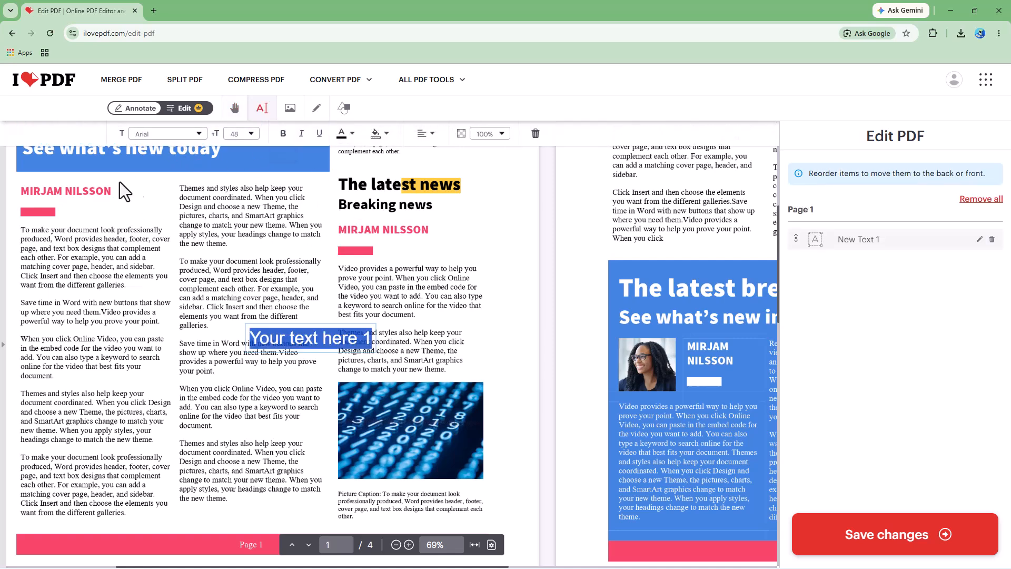
click(116, 202)
click(302, 345)
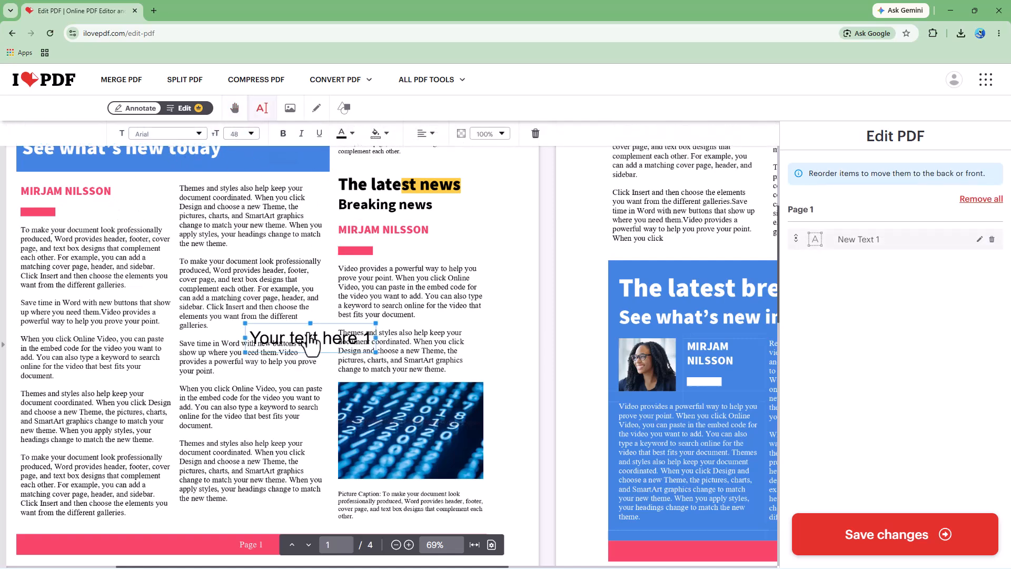
drag(306, 339, 134, 225)
double_click(90, 213)
text(Tutor)
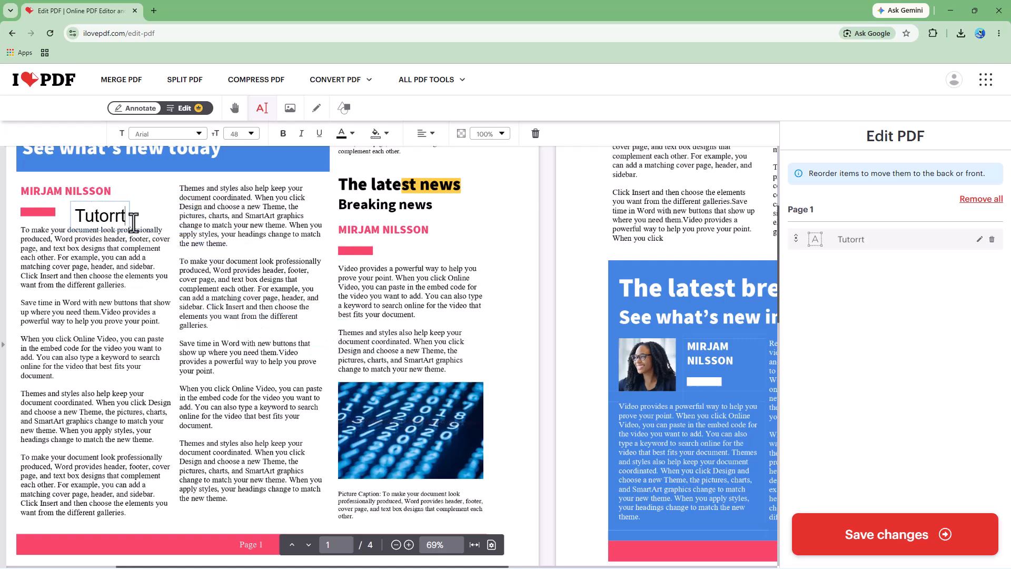
text(Tube)
Step: Set the font size of the whole "TutorTube" text to 36, trying size 12 first
key(ctrl+a)
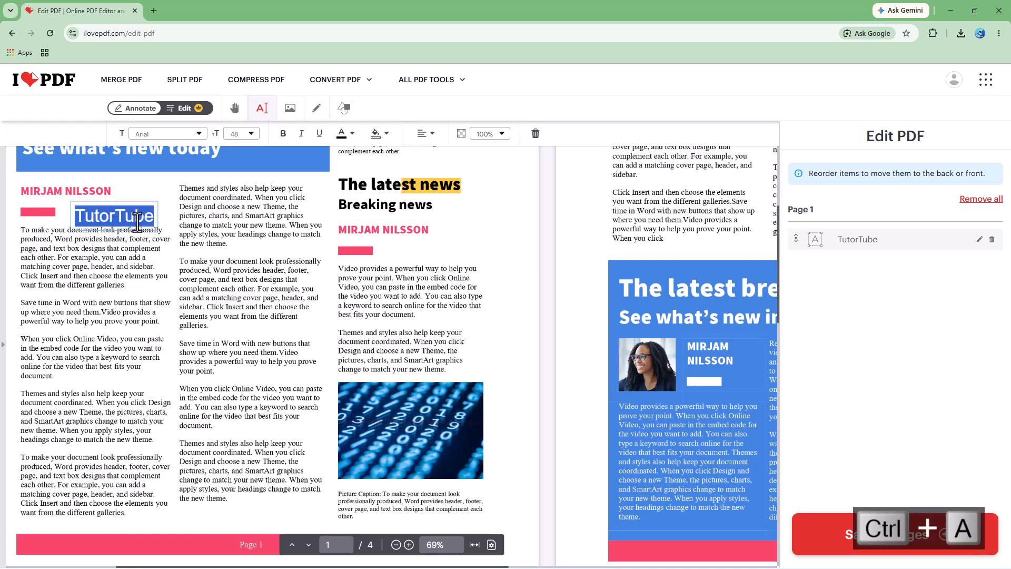
click(247, 138)
click(244, 197)
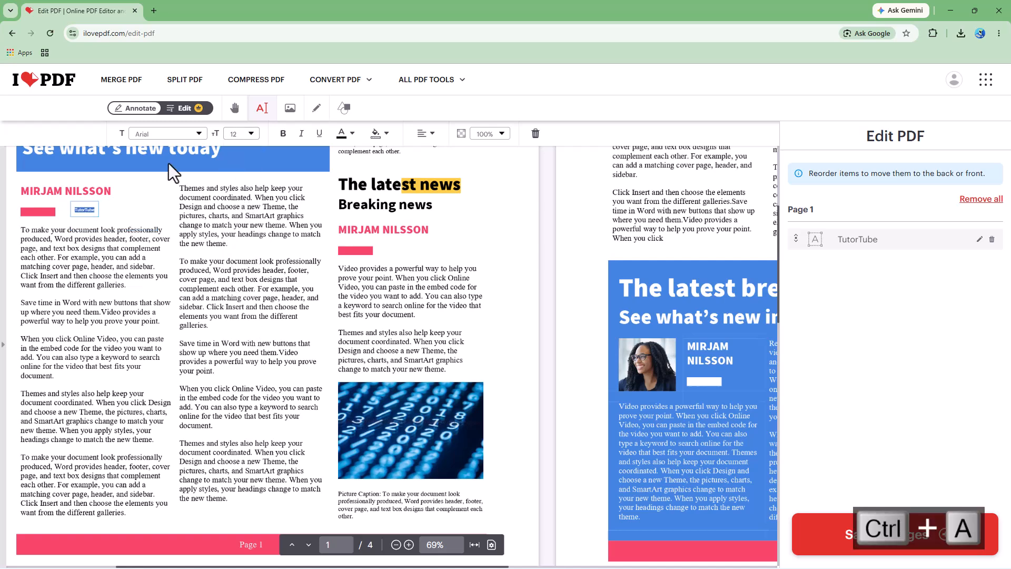
click(247, 134)
click(241, 248)
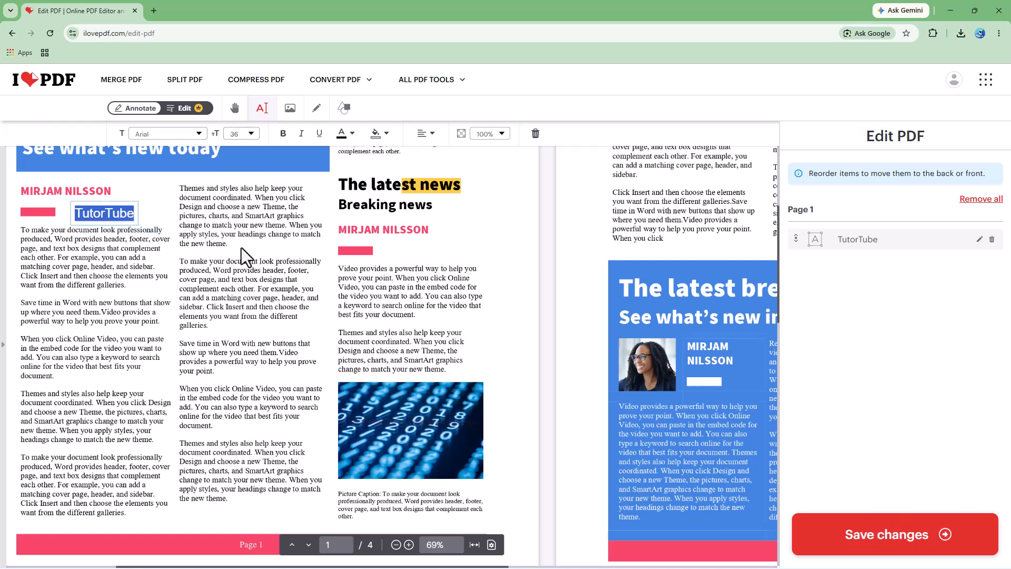
Step: Set the "TutorTube" text to Verdana, bold and underlined, trying italic and removing it again
click(199, 134)
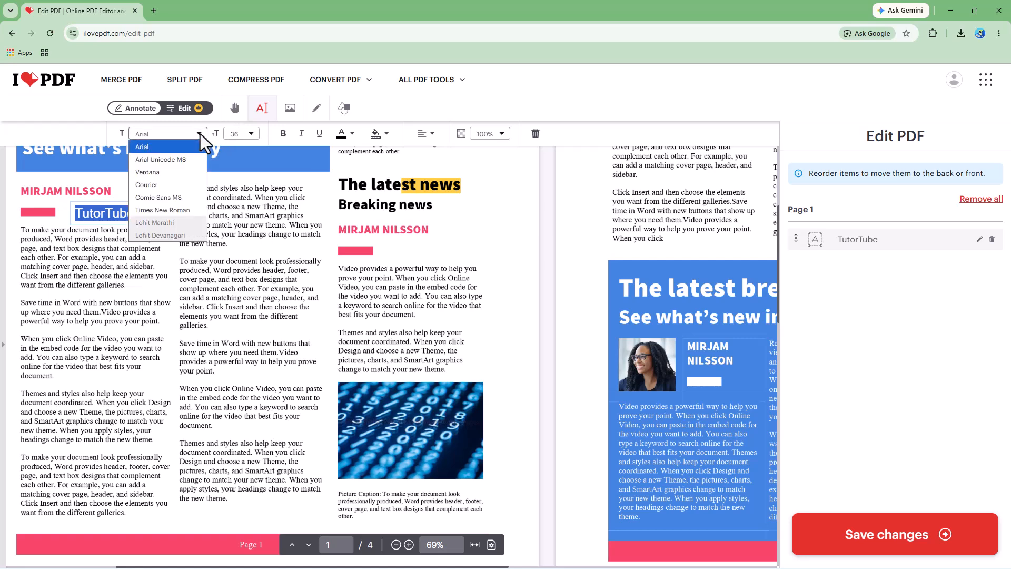
click(188, 173)
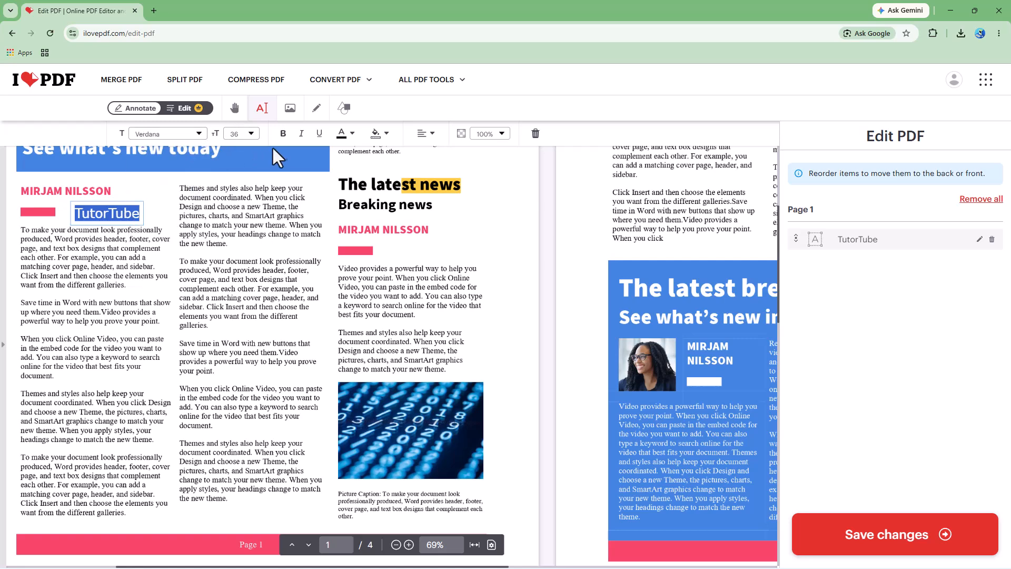
click(283, 134)
click(302, 134)
click(302, 134)
click(319, 134)
Step: Colour the "TutorTube" text red with a yellow background and centre-align it
click(351, 138)
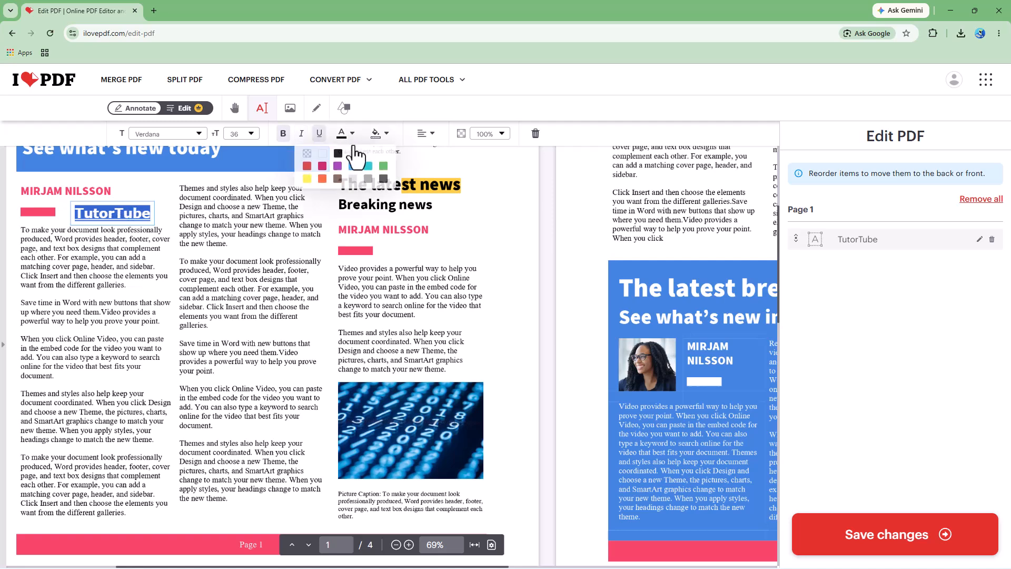
click(307, 166)
click(121, 218)
double_click(121, 217)
click(380, 135)
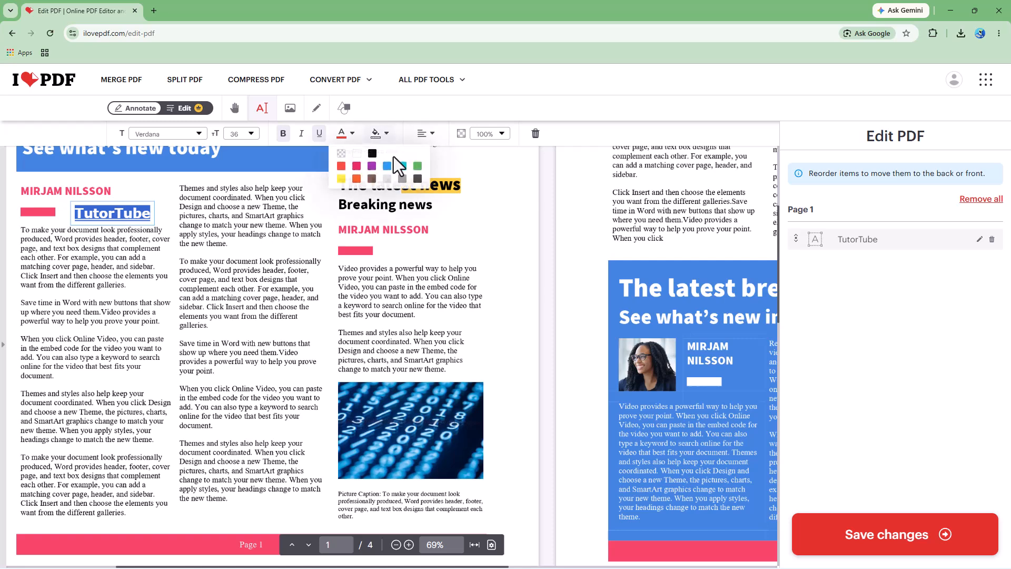
click(342, 178)
click(426, 134)
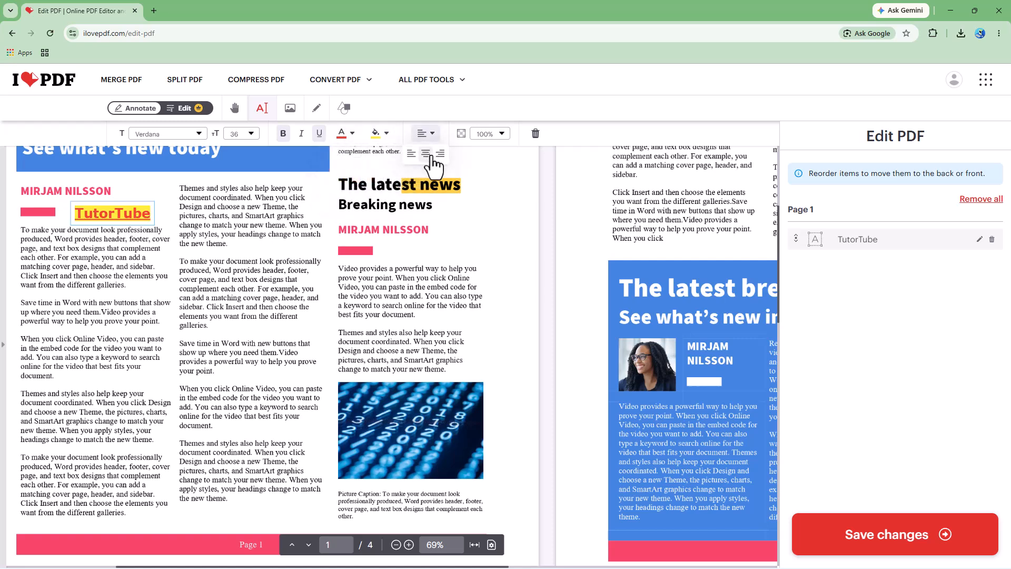
click(428, 155)
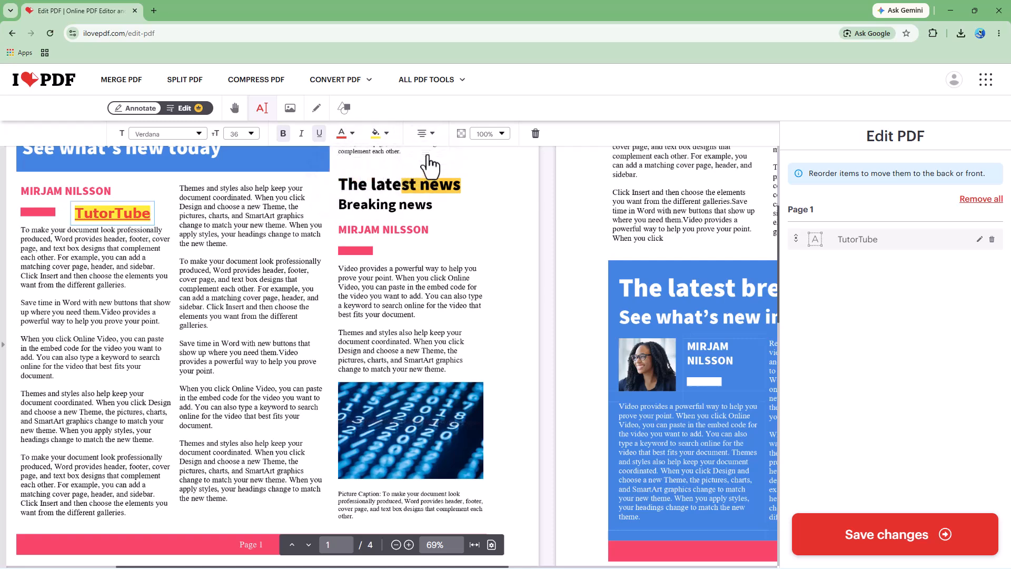
click(164, 218)
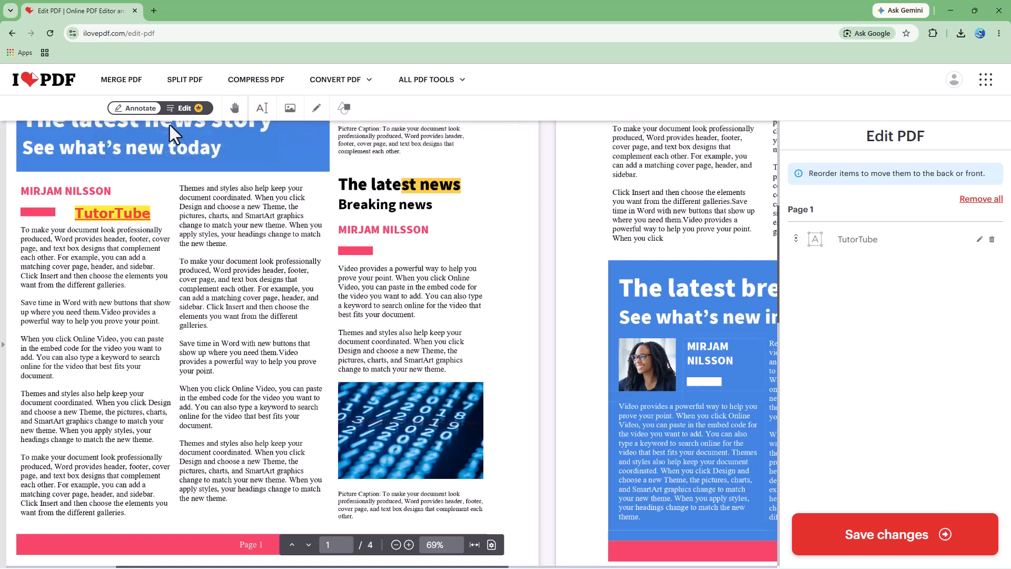
Step: Add a second text box in the middle of page 1 reading "This is a sample paragraph."
click(261, 109)
click(425, 134)
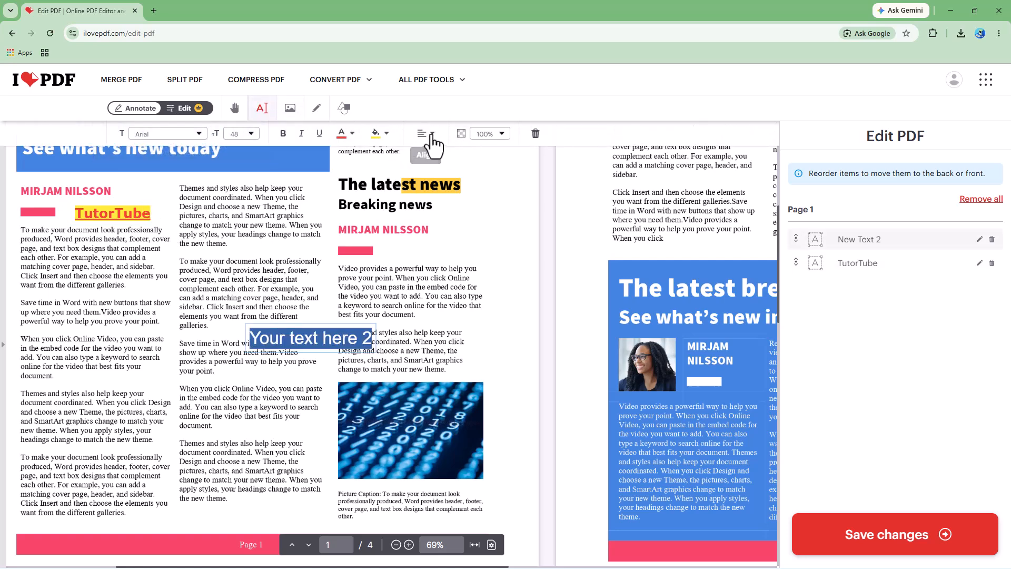
click(137, 213)
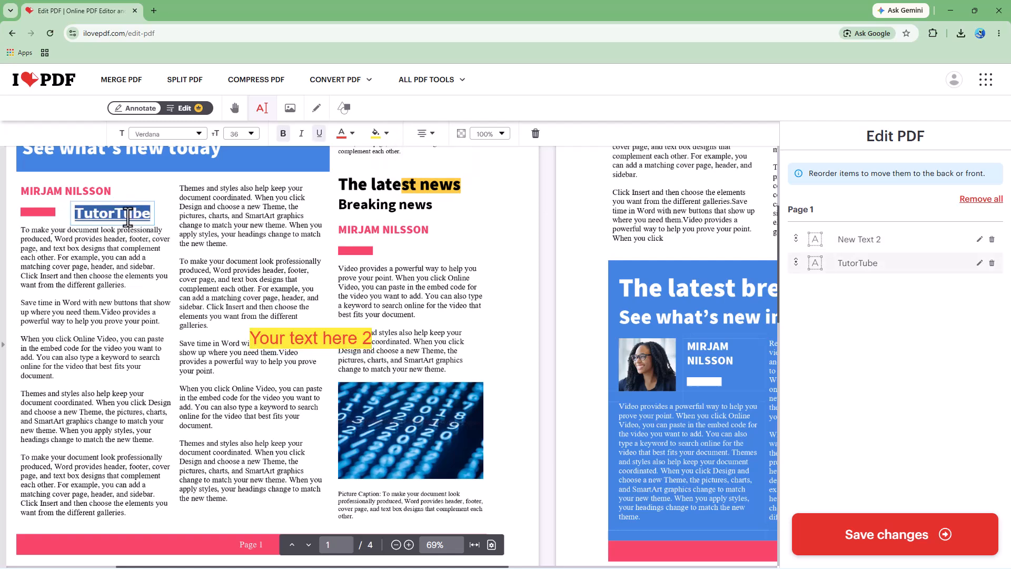
click(311, 343)
click(308, 341)
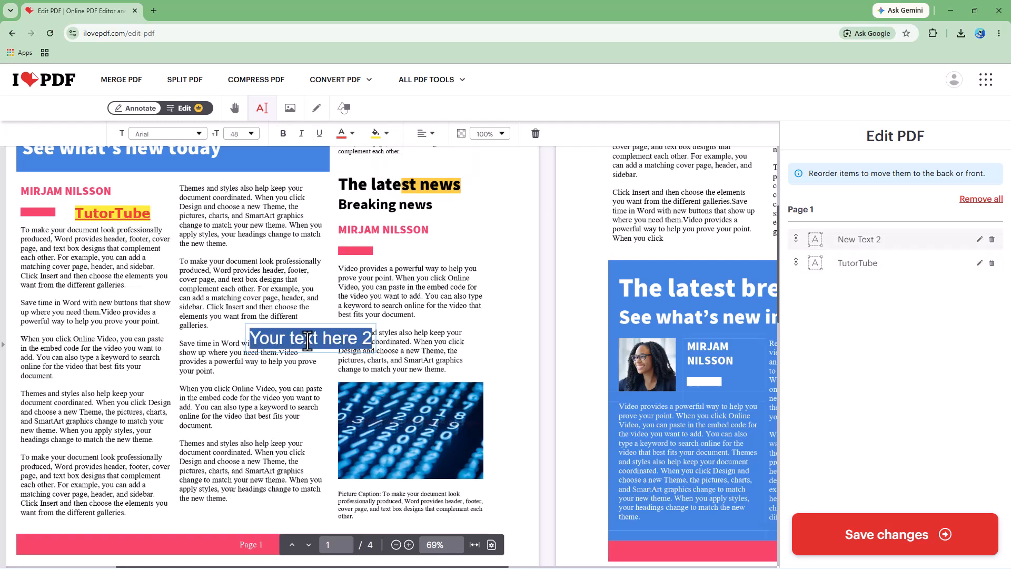
text(This is i)
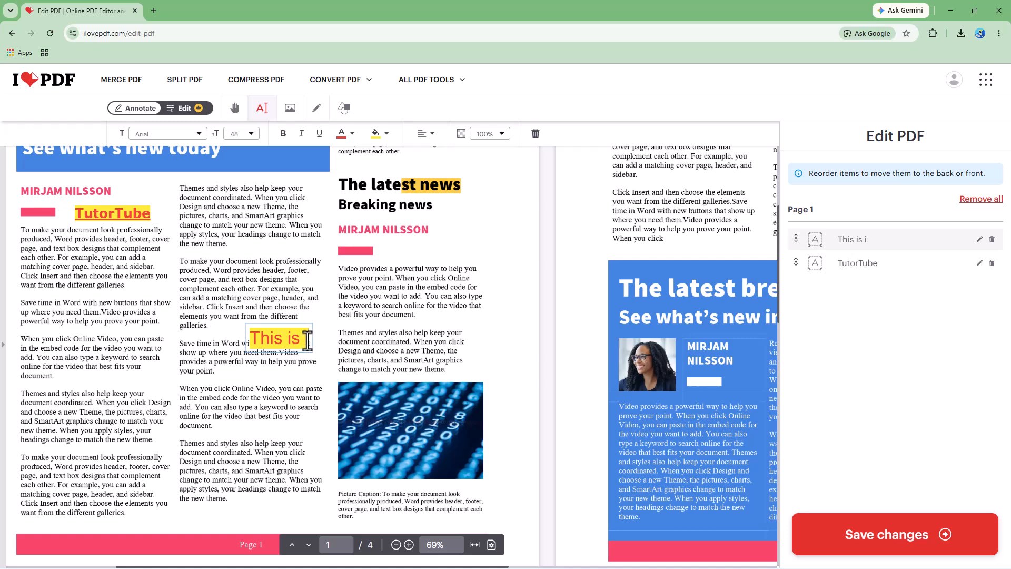
key(BackSpace)
text(a sample pa)
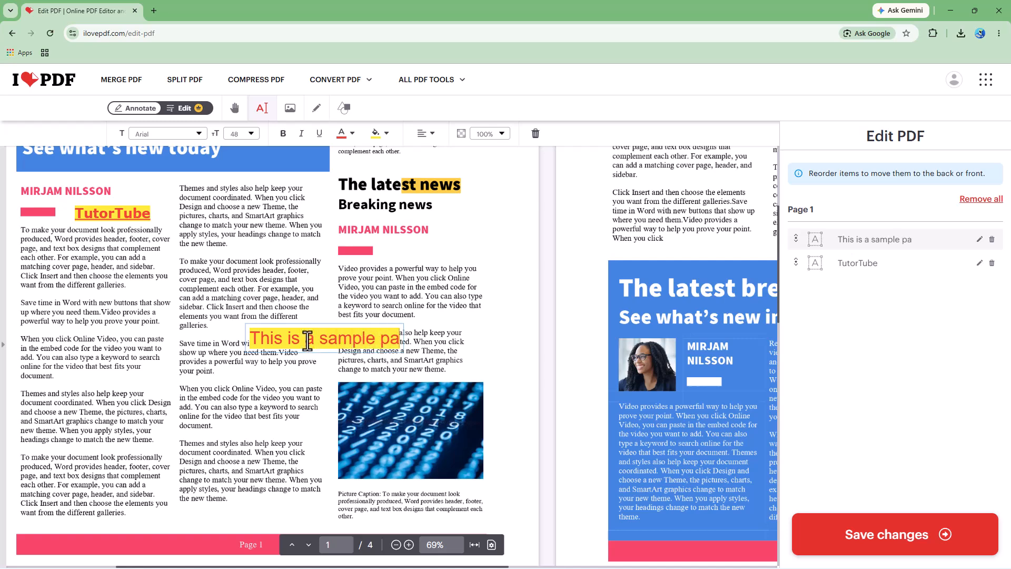
text(ragrap)
Step: Copy the sample sentence and paste it repeatedly so the text box holds it four times
key(ctrl+a)
key(ctrl+c)
key(ctrl+v)
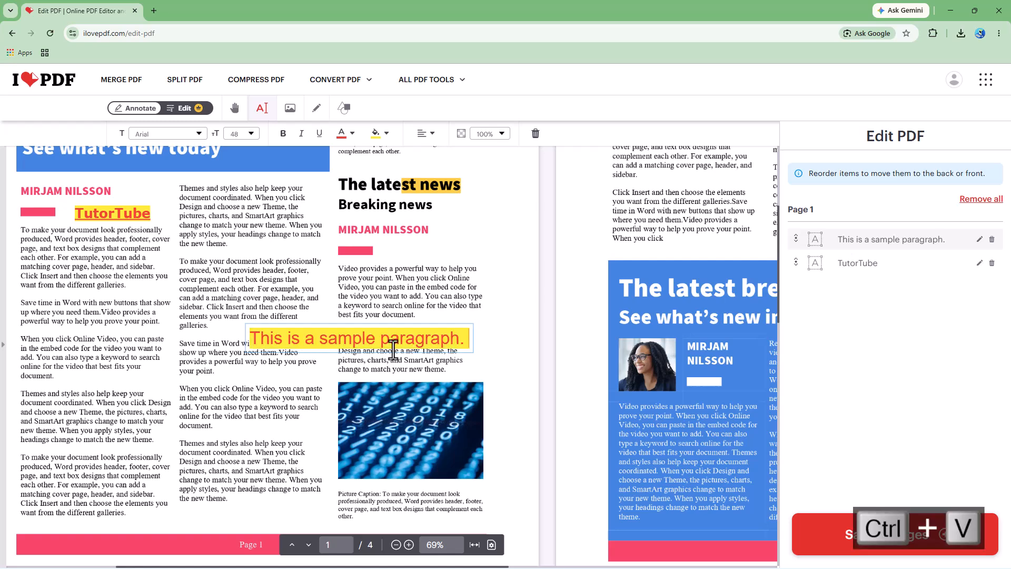
key(ctrl+v)
key(ctrl+v)
key(ctrl+v)
Step: Reposition and resize the sample paragraph box so its text wraps onto three lines, and right-align it after trying centre alignment
click(372, 324)
drag(371, 326, 243, 341)
mouse_move(415, 385)
mouse_down()
mouse_move(362, 386)
mouse_move(399, 386)
mouse_up()
click(425, 135)
click(426, 155)
click(425, 135)
click(438, 169)
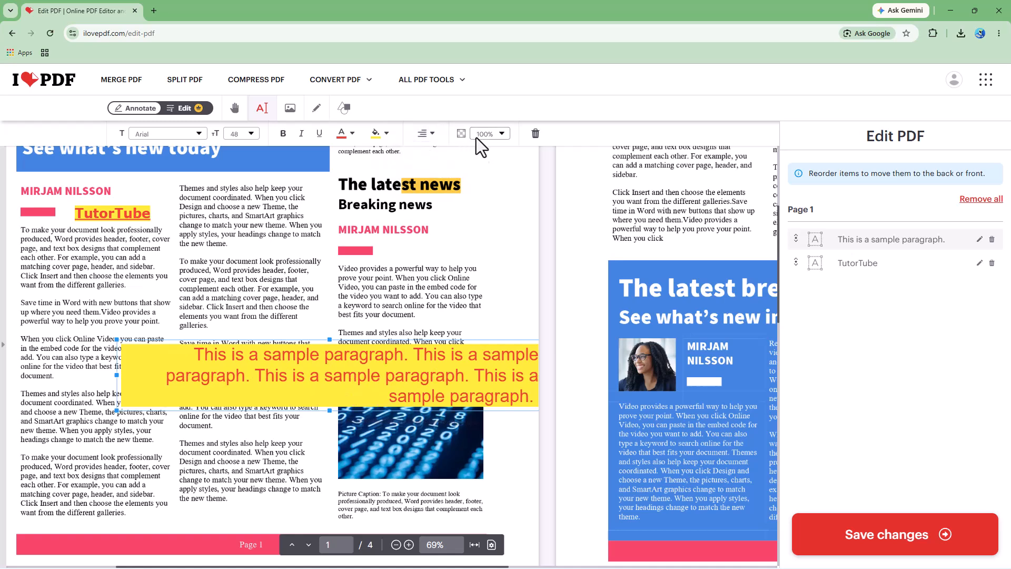
Step: Try 50% opacity on the sample paragraph box and return it to 100%
click(501, 135)
click(488, 173)
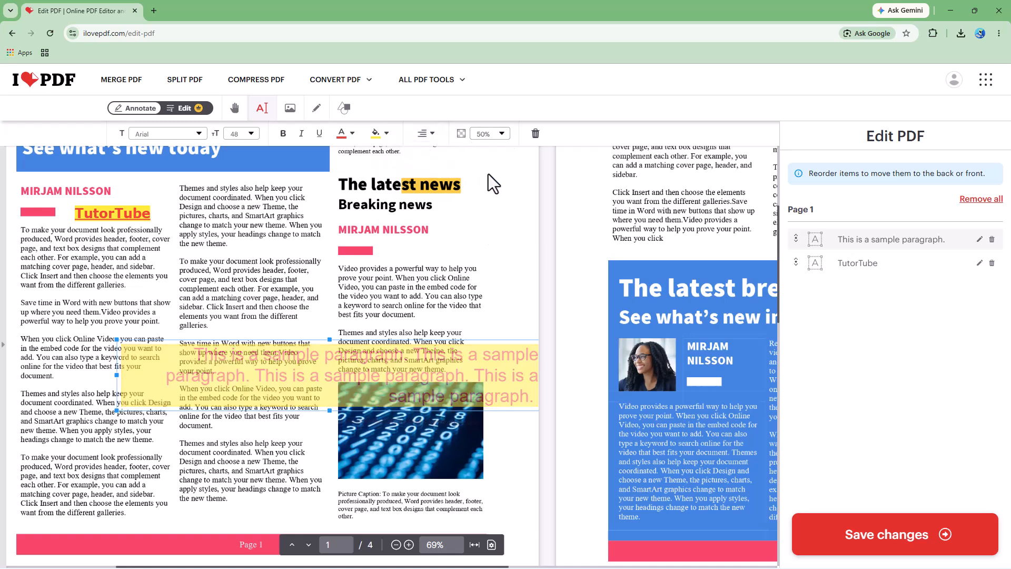
click(503, 134)
click(495, 152)
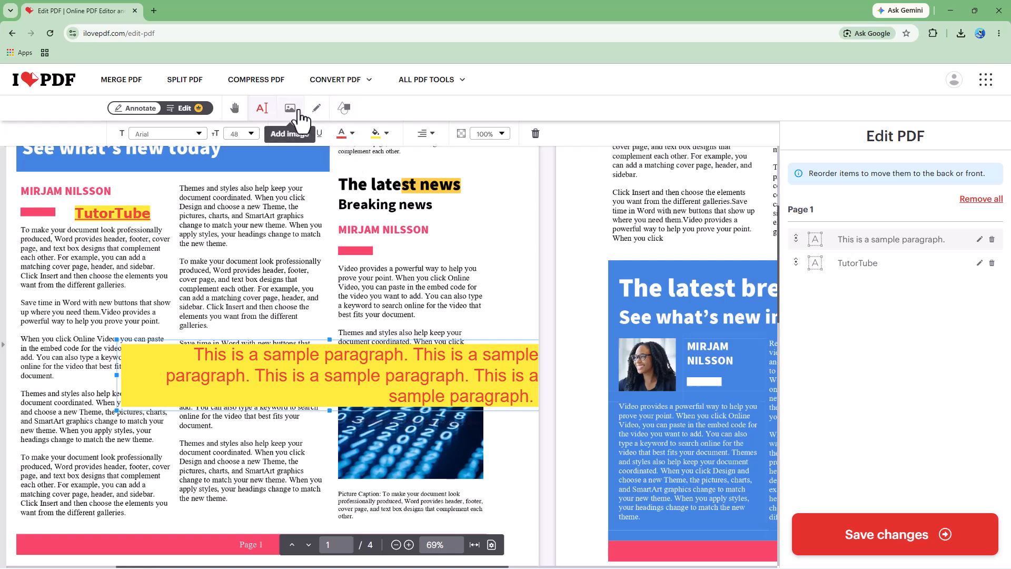
Step: Draw a rectangle above the sample paragraph, rotate it both ways, and delete it
click(344, 108)
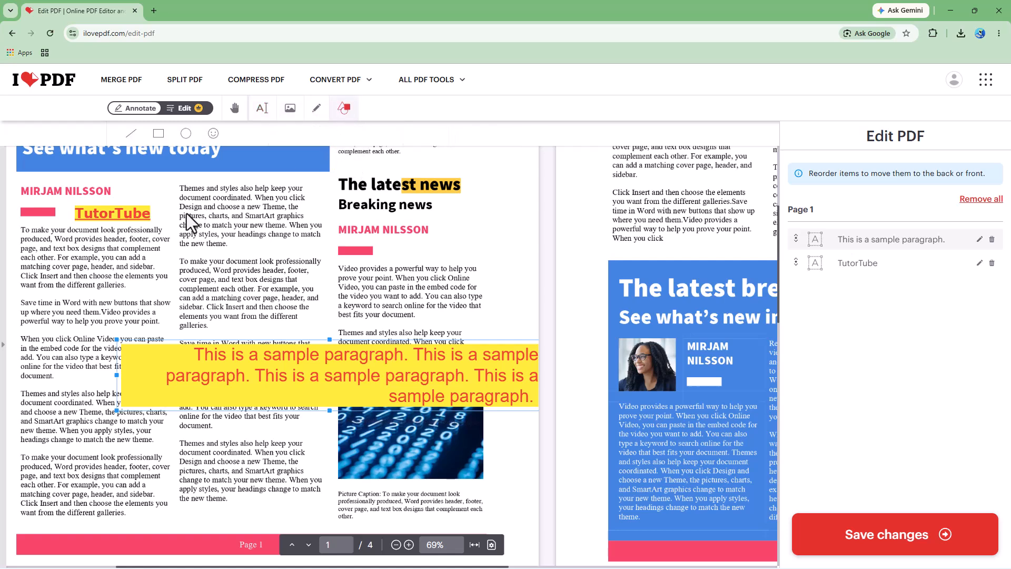
click(158, 134)
drag(272, 330, 392, 241)
click(203, 134)
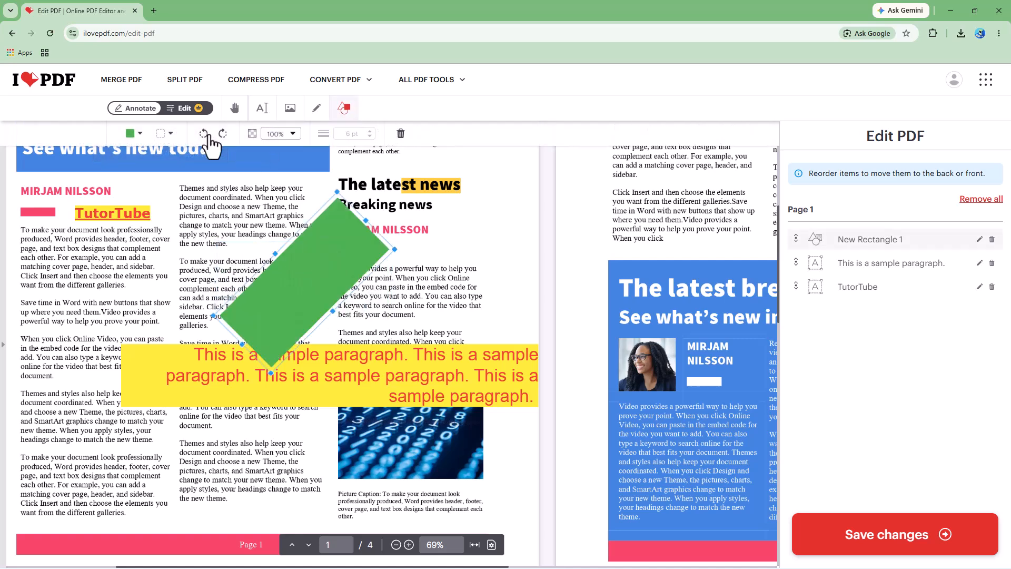
click(223, 133)
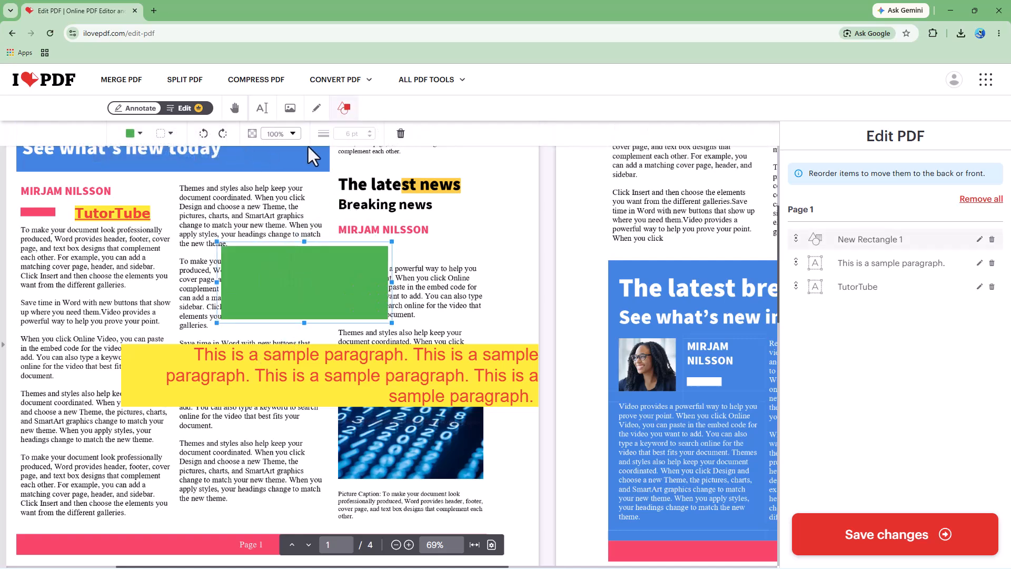
click(401, 133)
Step: Draw a freehand loop around the end of "The latest news" heading and colour the stroke pink
click(317, 108)
mouse_move(429, 174)
mouse_down()
mouse_move(449, 165)
mouse_move(499, 190)
mouse_move(493, 213)
mouse_up()
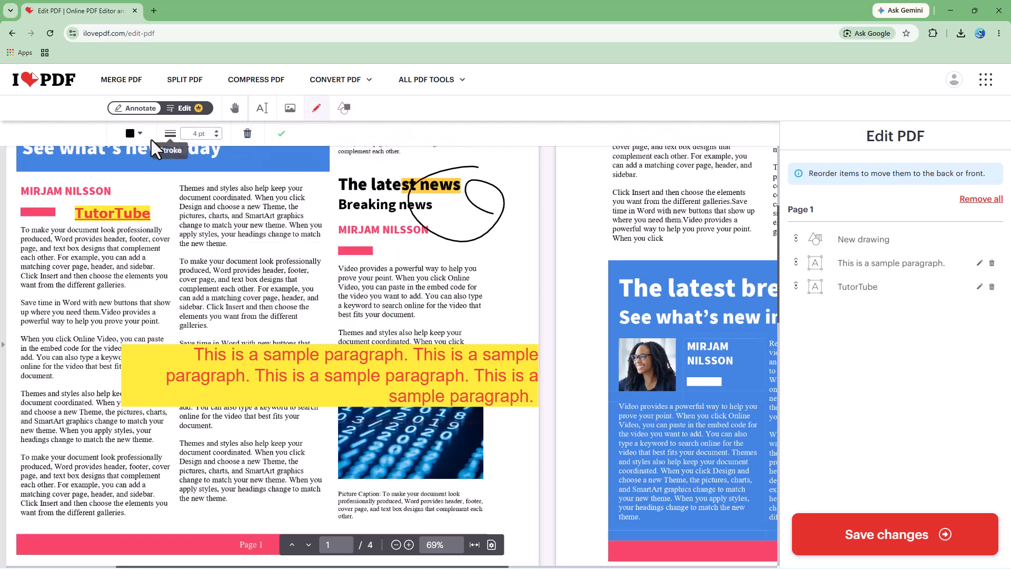
click(135, 134)
click(105, 166)
Step: Draw a second pink freehand drawing of two strokes over the middle column text with a 9 pt line, and finish it
mouse_move(221, 220)
mouse_down()
mouse_move(200, 243)
mouse_move(224, 235)
mouse_up()
click(217, 131)
click(217, 131)
click(216, 131)
click(217, 131)
click(217, 132)
mouse_move(287, 194)
mouse_down()
mouse_move(246, 258)
mouse_move(303, 276)
mouse_up()
click(280, 138)
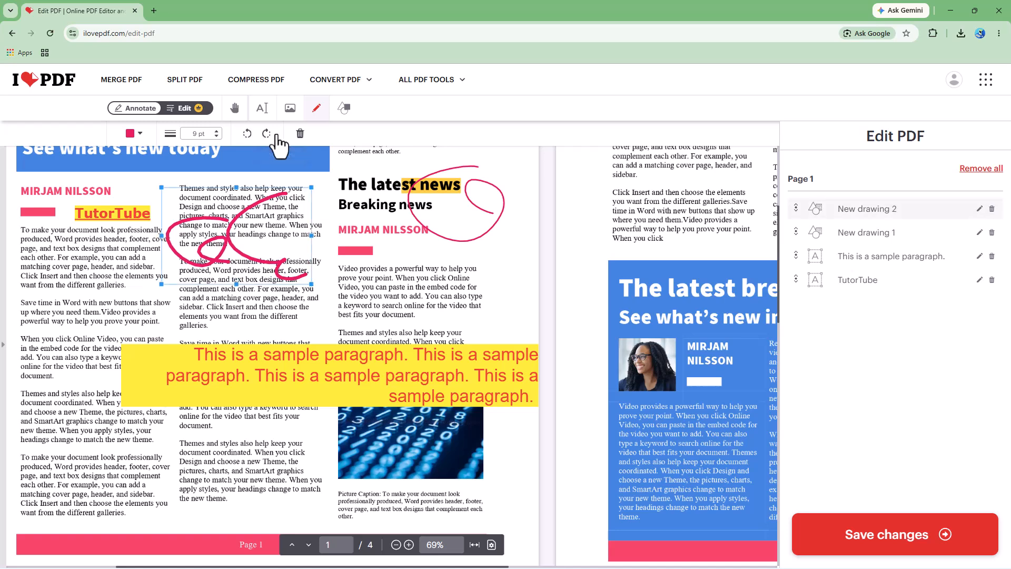
Step: Insert the 7010naoto-nature-9715206_1920 image on page 1, shrink it, and place it across the pink banner
click(290, 109)
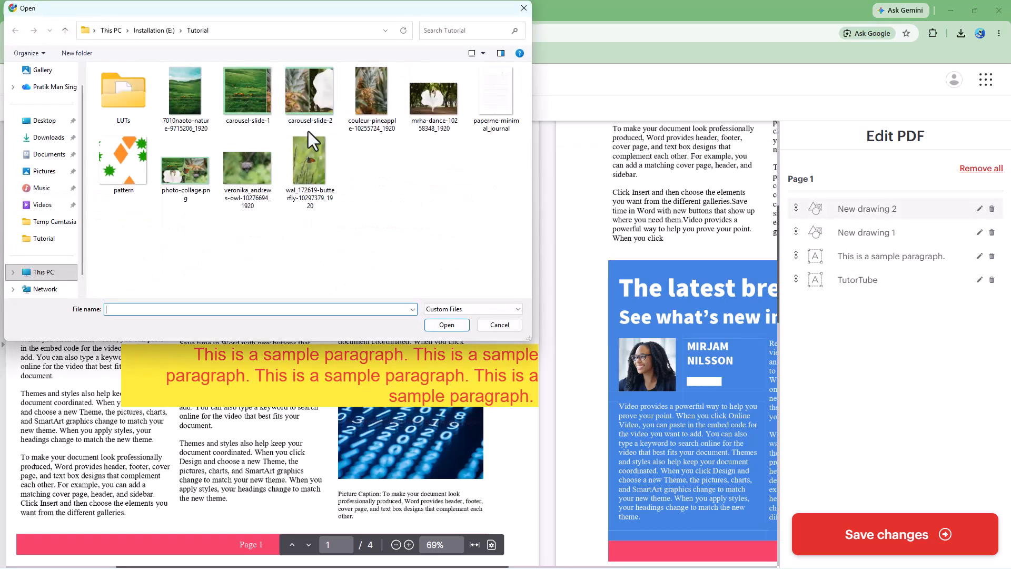
double_click(190, 96)
drag(323, 241, 373, 177)
drag(519, 479, 453, 422)
scroll(290, 327, up, 8)
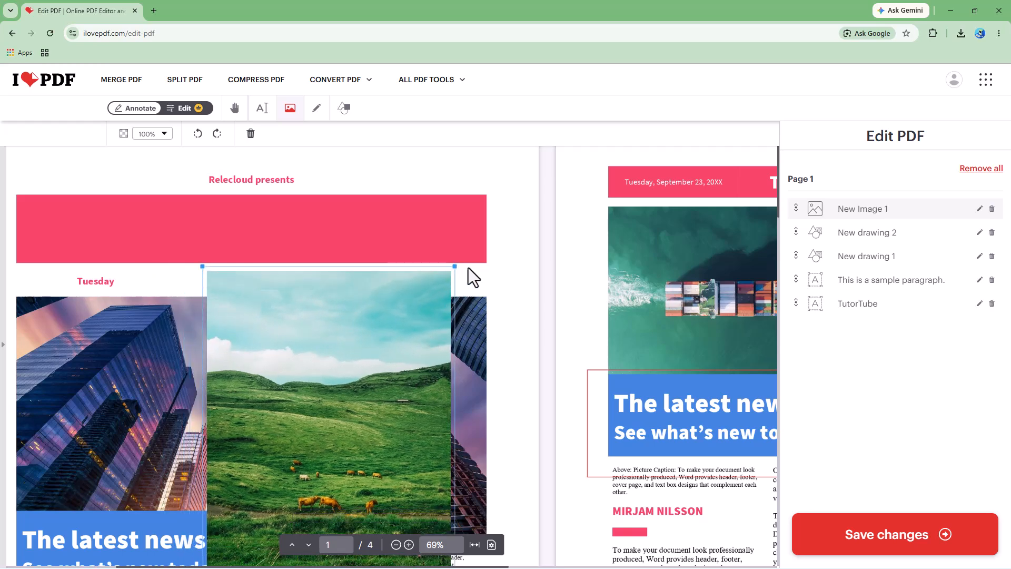
drag(454, 268, 433, 222)
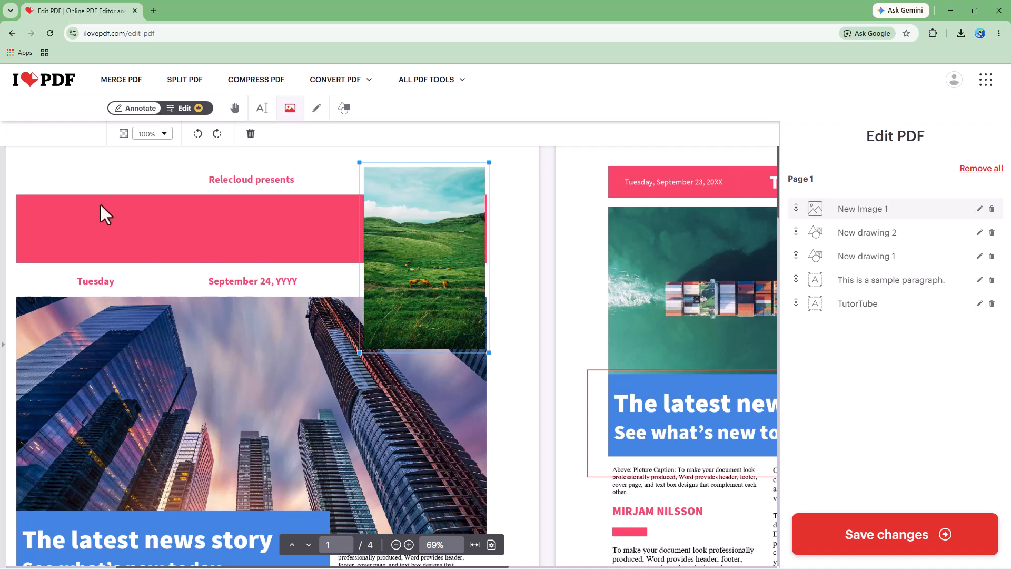
mouse_move(377, 236)
mouse_down()
mouse_move(395, 225)
mouse_move(377, 238)
mouse_up()
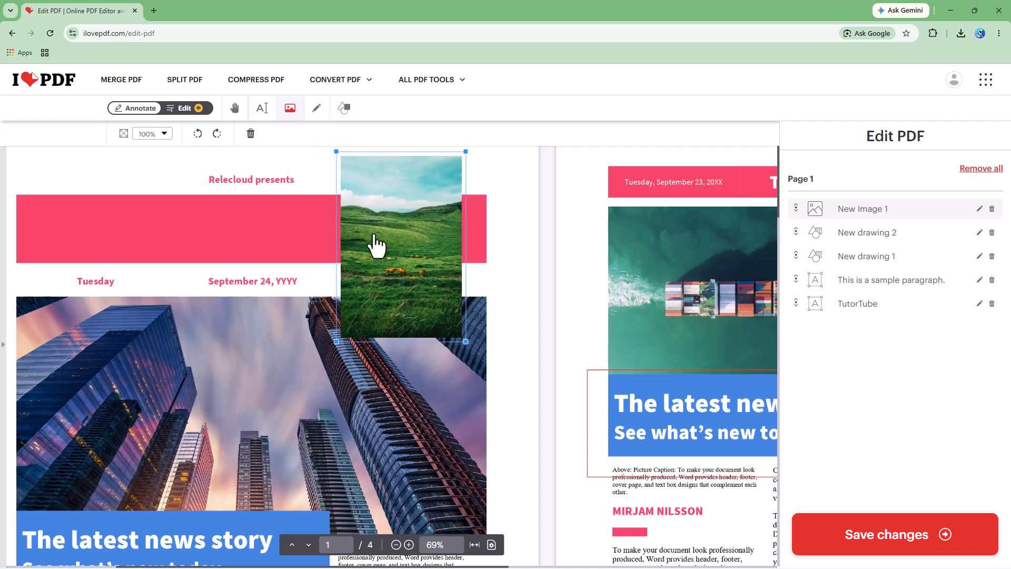
Step: Select the second drawing from the page 1 items and delete the inserted nature image
click(885, 239)
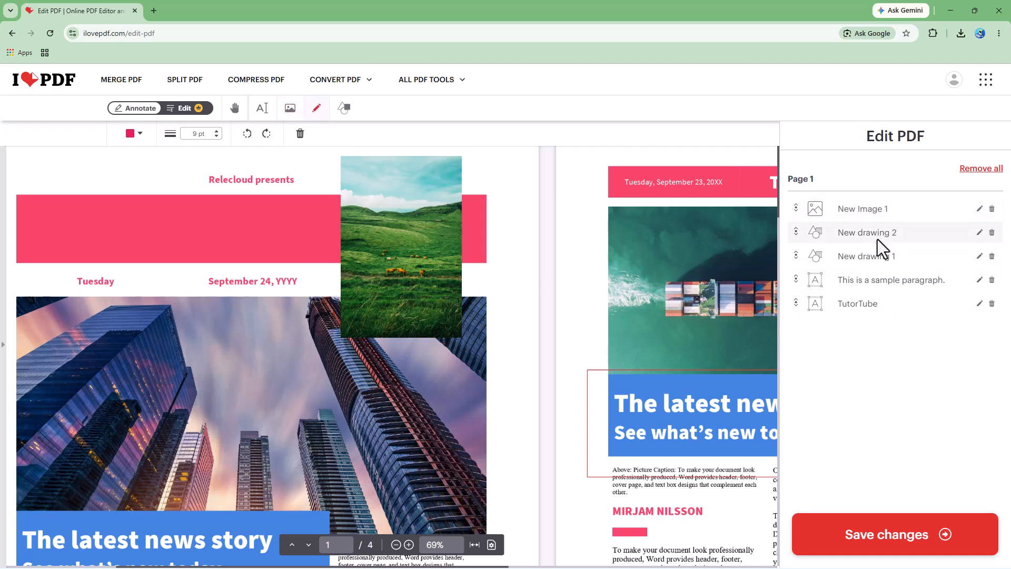
click(992, 210)
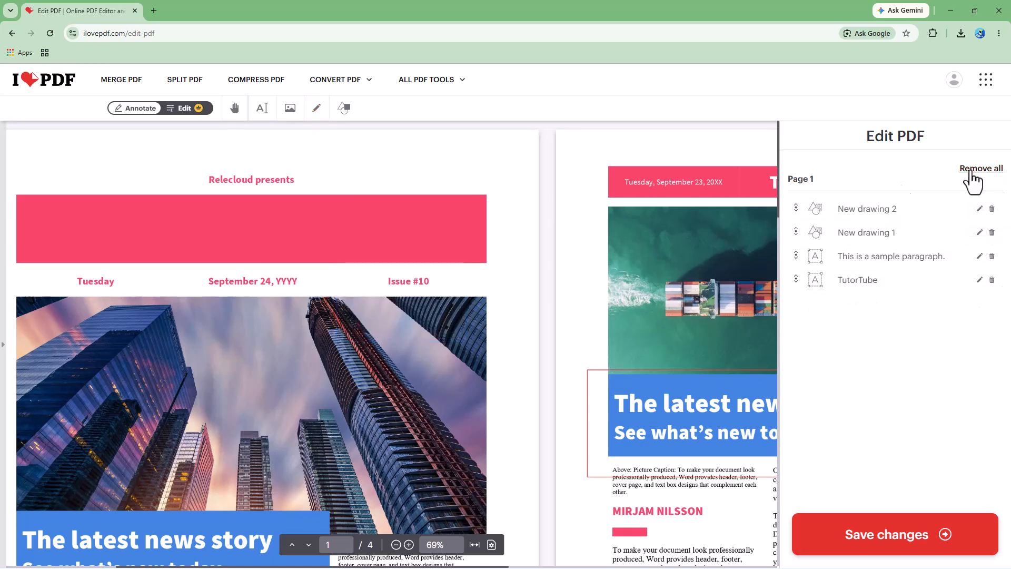
Step: Switch to Edit mode and browse the document's outline, bookmarks and page-selection options, ending on the page thumbnails
scroll(469, 307, down, 5)
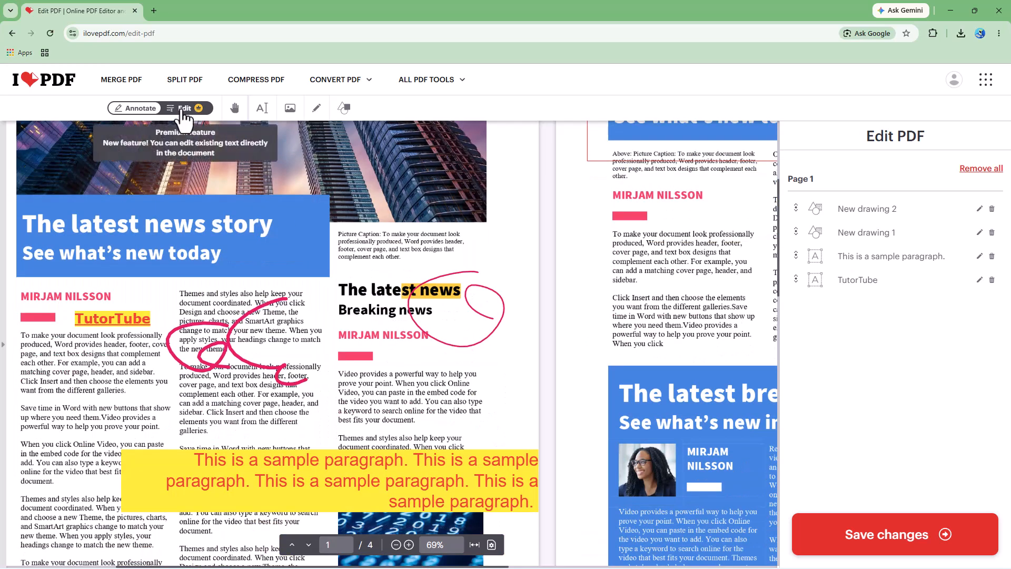
click(184, 110)
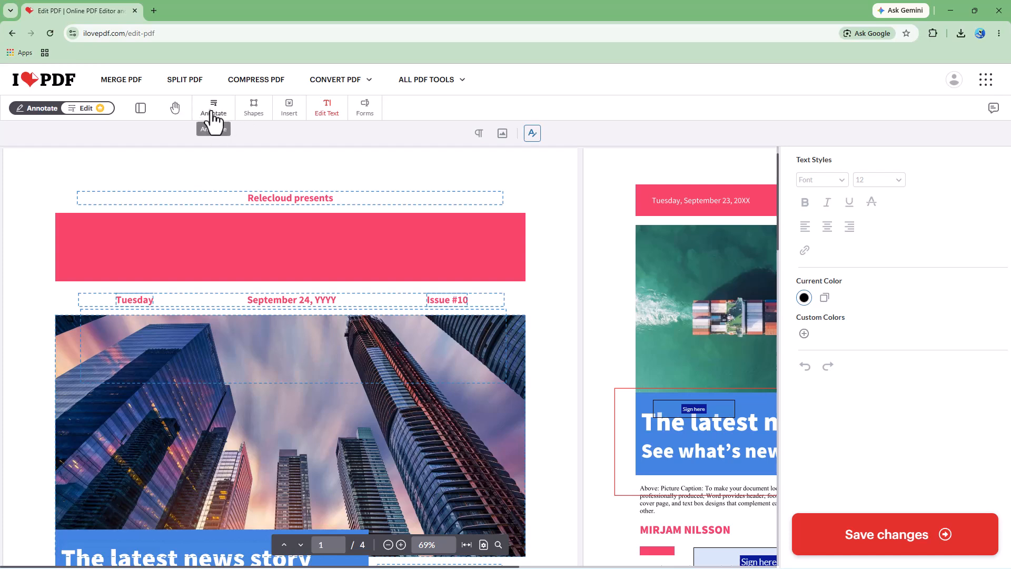
click(141, 109)
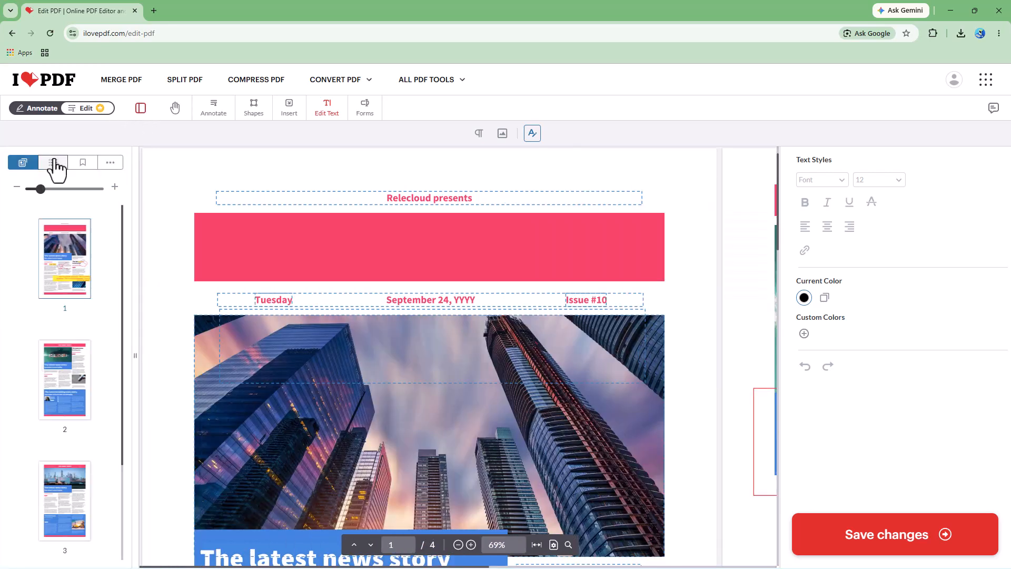
click(55, 163)
click(83, 163)
click(110, 162)
click(23, 162)
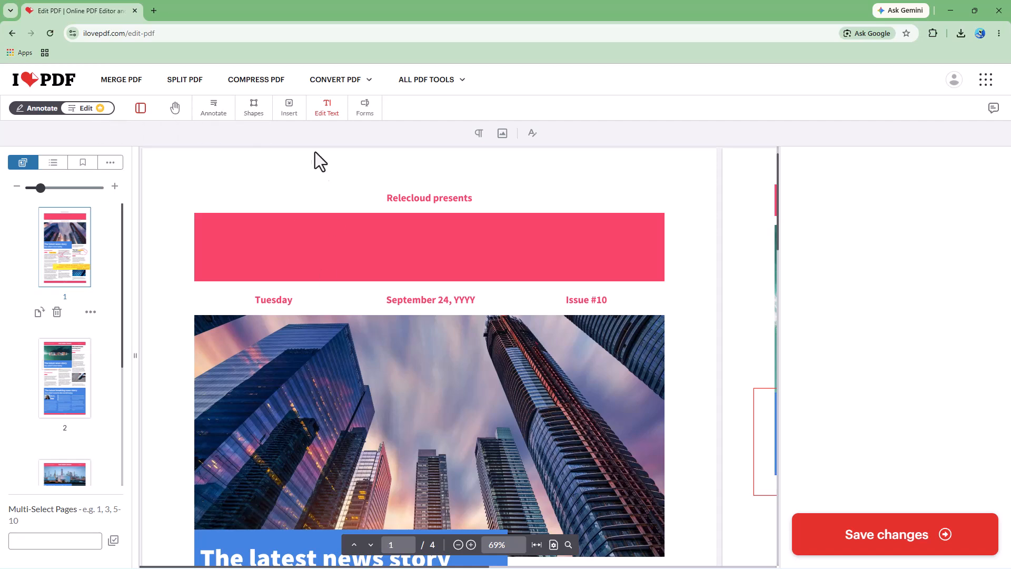
Step: Place a "NOT APPROVED" standard stamp beside the "Relecloud presents" line on page 1
click(288, 112)
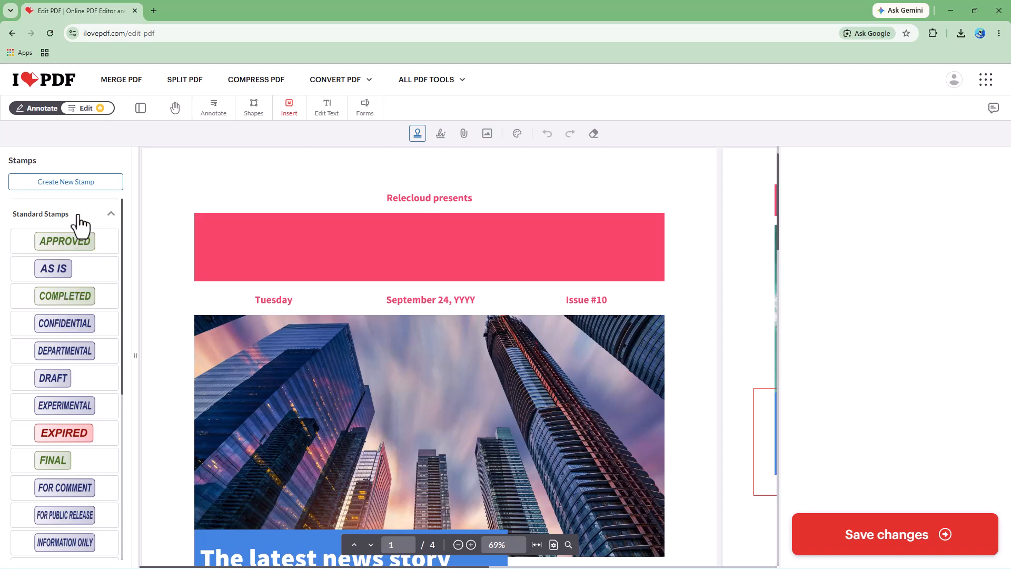
scroll(66, 340, down, 4)
click(66, 359)
click(490, 197)
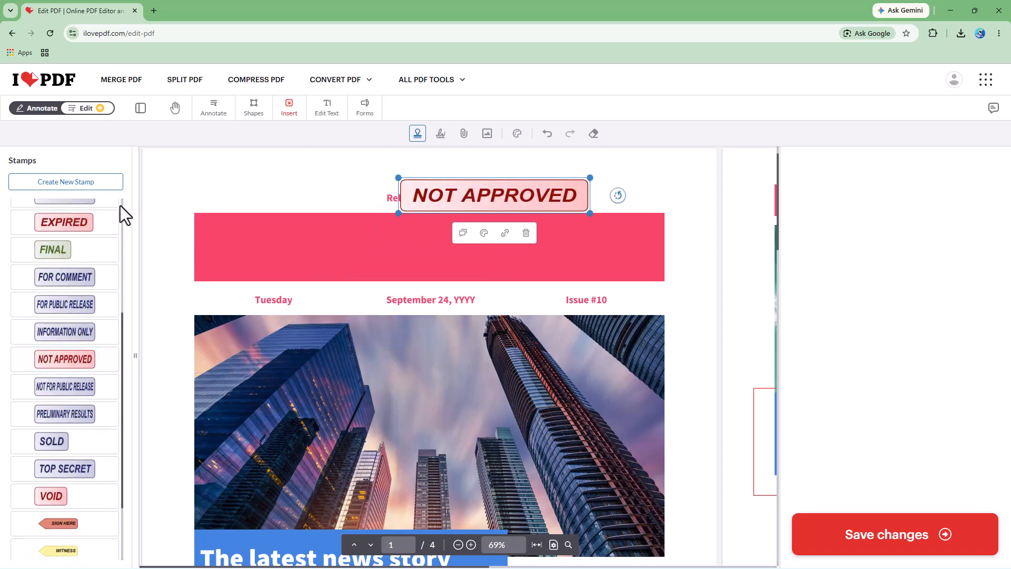
Step: In Edit Text mode, shrink the skyscraper photo on page 1 and shift it toward the page's left edge
scroll(310, 255, down, 4)
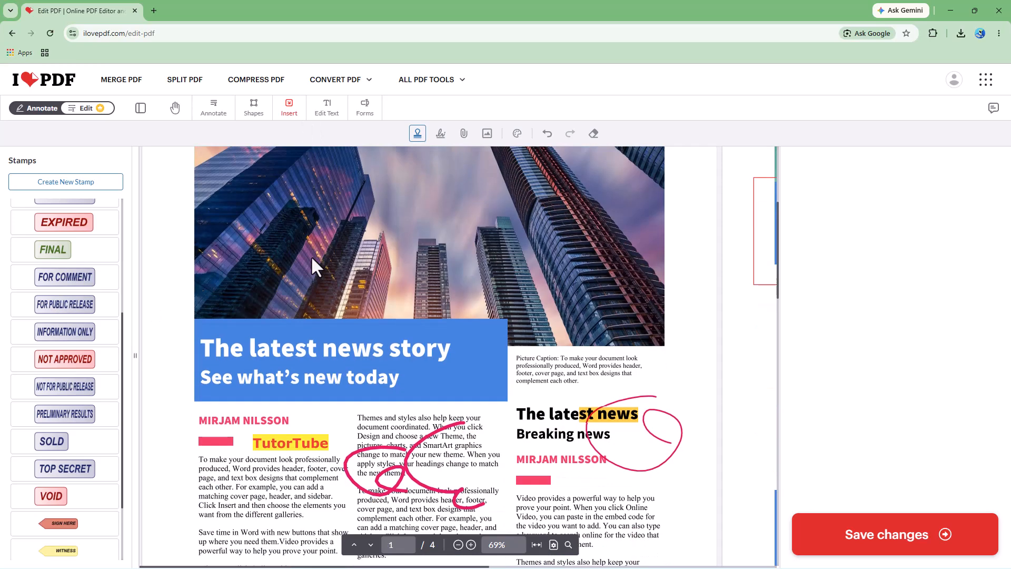
click(329, 108)
click(453, 322)
drag(525, 346, 321, 228)
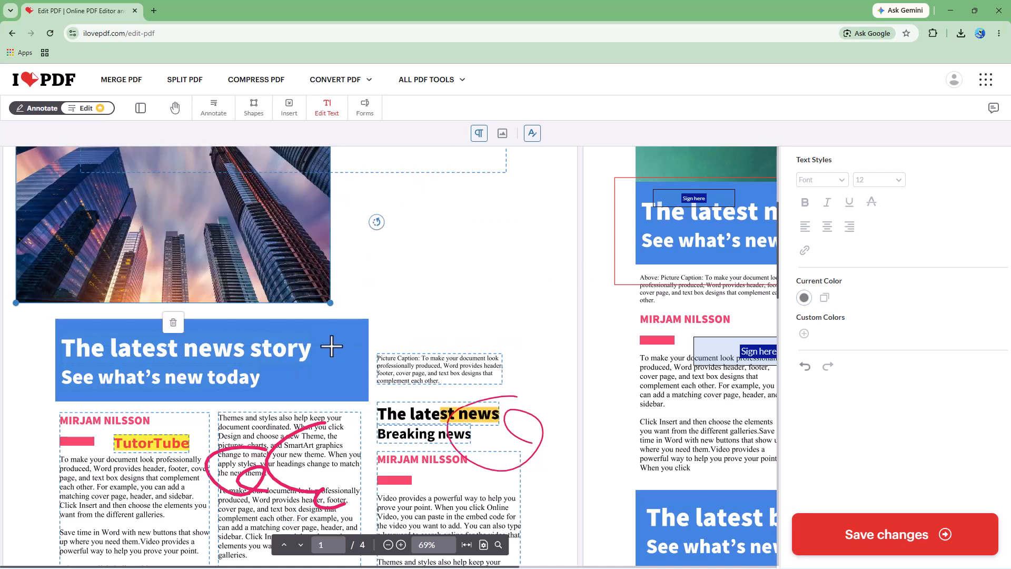
Step: Insert "fgfg" inside the word "news" in page 1's "The latest news story" heading
click(327, 347)
double_click(273, 363)
click(233, 353)
text(fgfg)
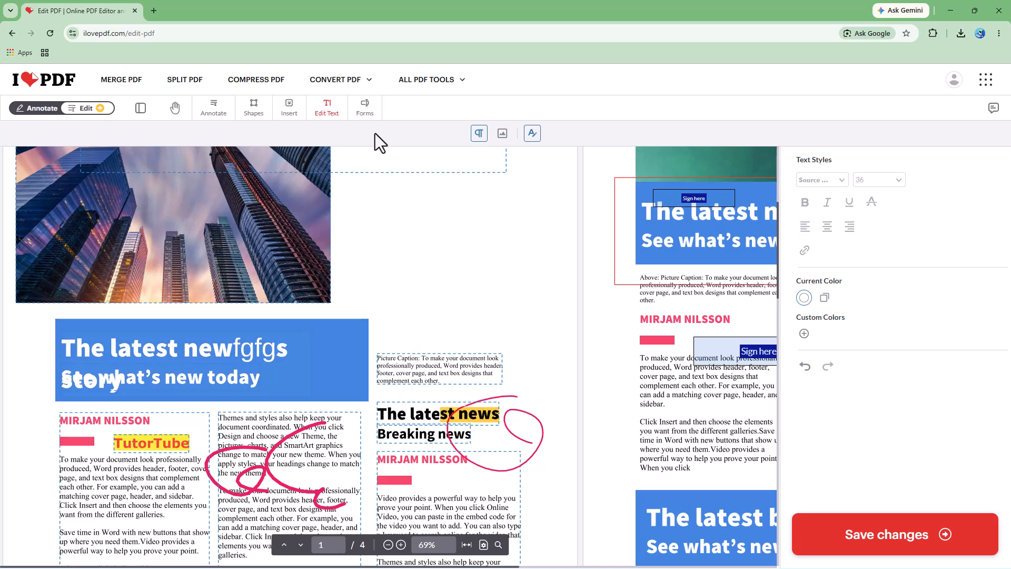
Step: Add a signature form field beside the skyscraper photo on page 1 and widen it toward the page's right edge
click(367, 109)
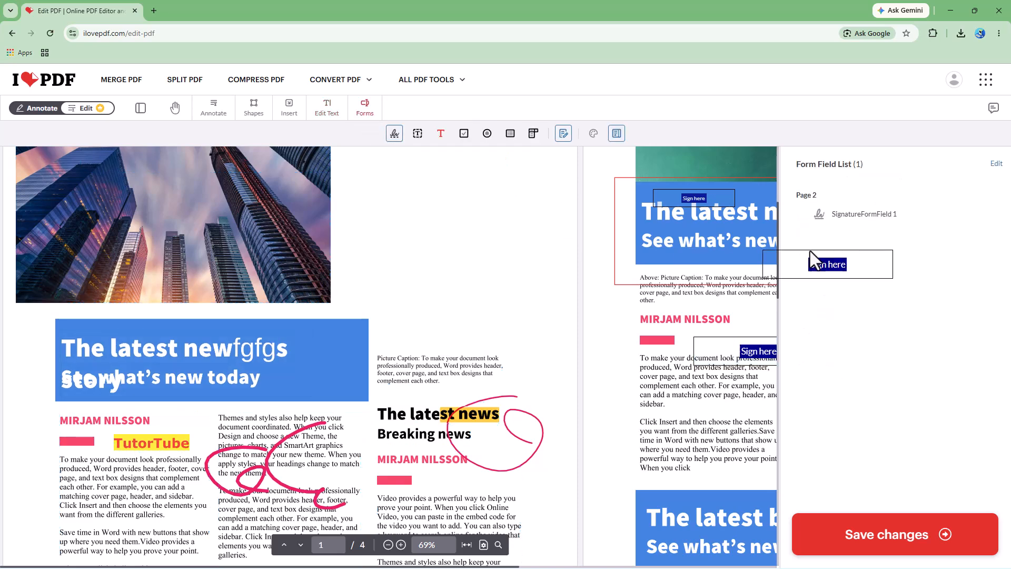
click(368, 203)
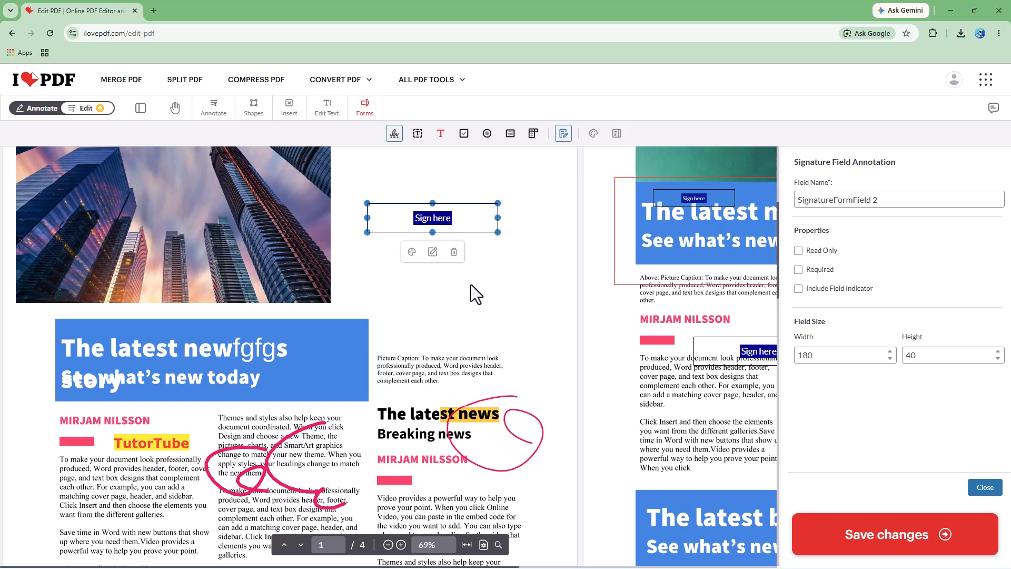
click(890, 353)
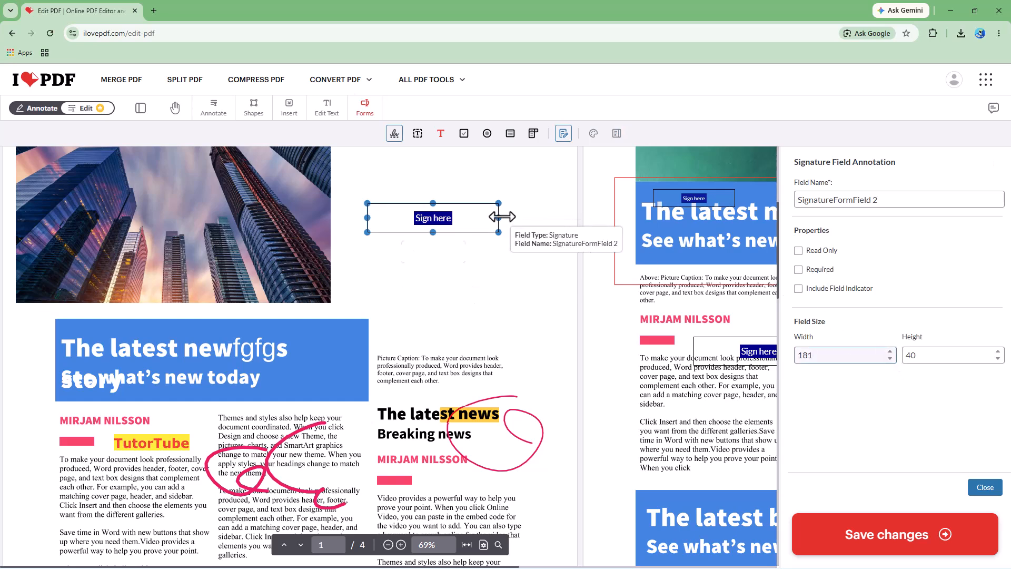
click(463, 271)
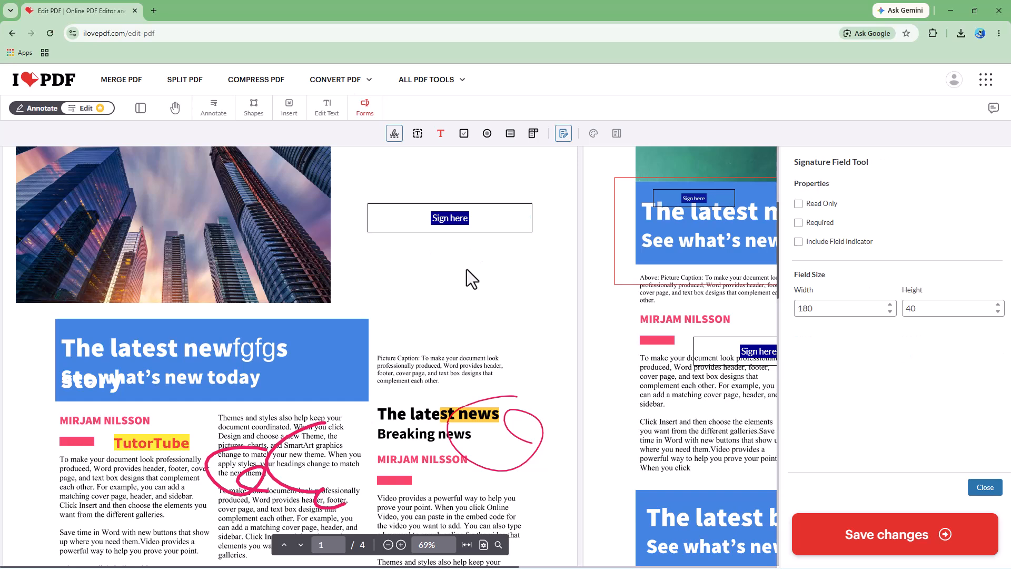
Step: Add a text field below the signature field, plus a checkbox and a radio button above it
click(418, 133)
click(374, 248)
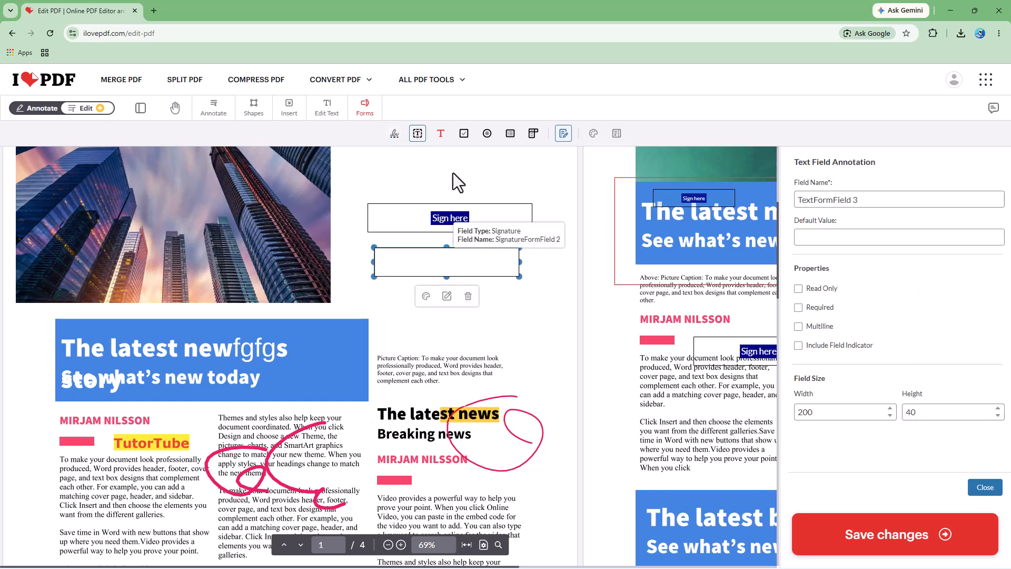
click(463, 134)
click(378, 180)
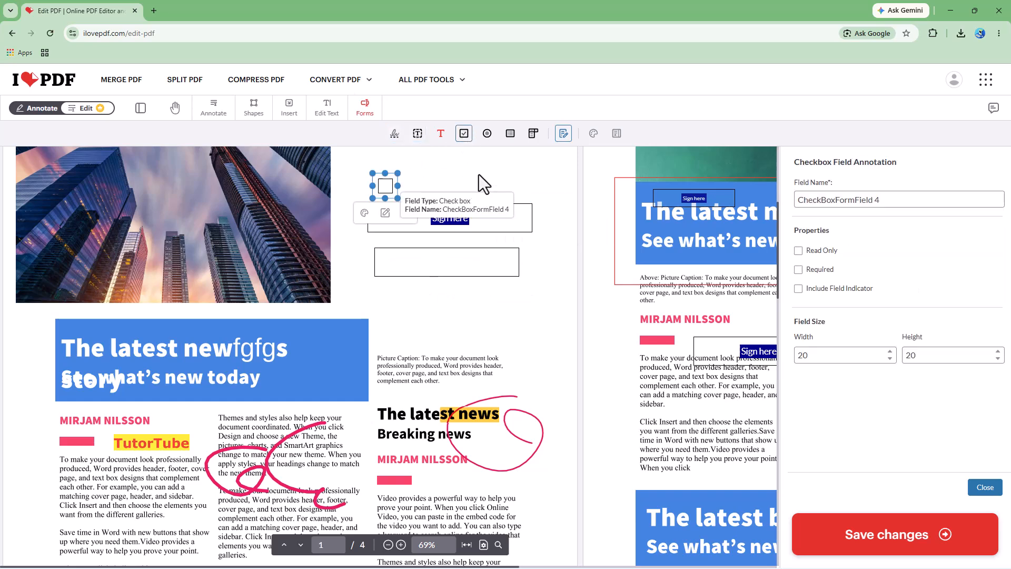
click(487, 134)
click(429, 178)
Step: Add a list box offering Option 1 to 3 below the text field and a combo box offering Test 1 to 3 beneath it
click(511, 134)
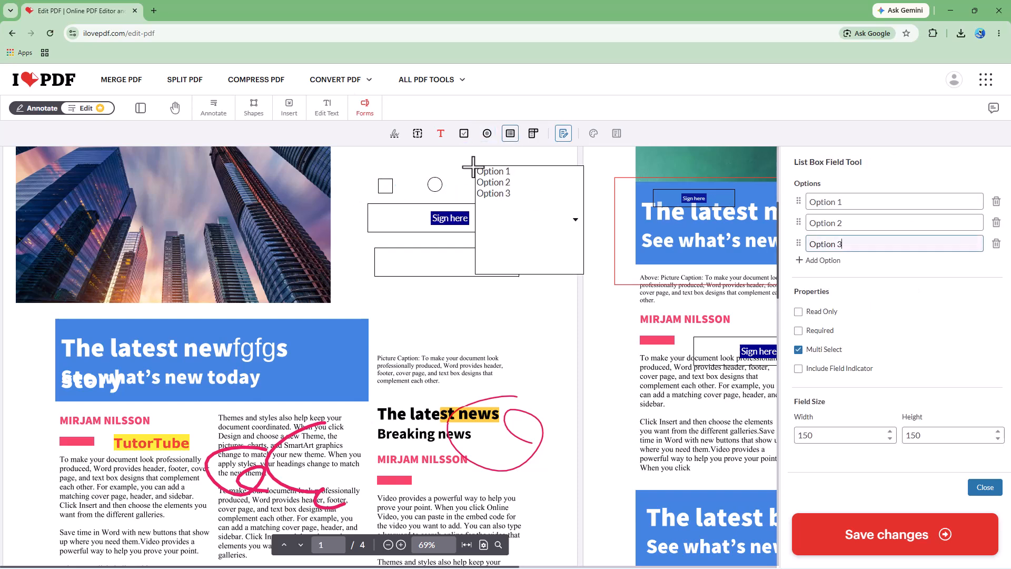
click(413, 289)
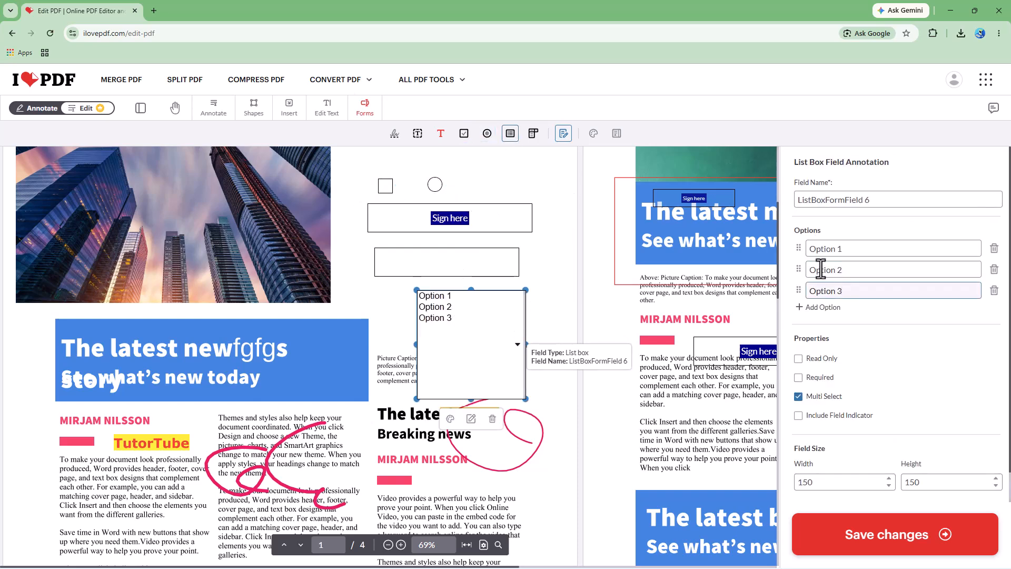
click(832, 249)
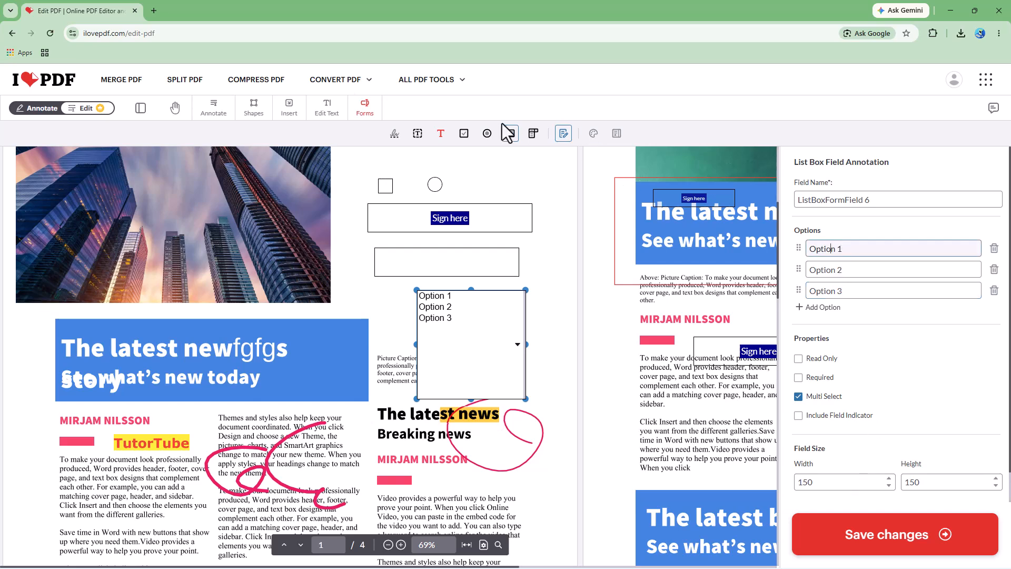
click(533, 134)
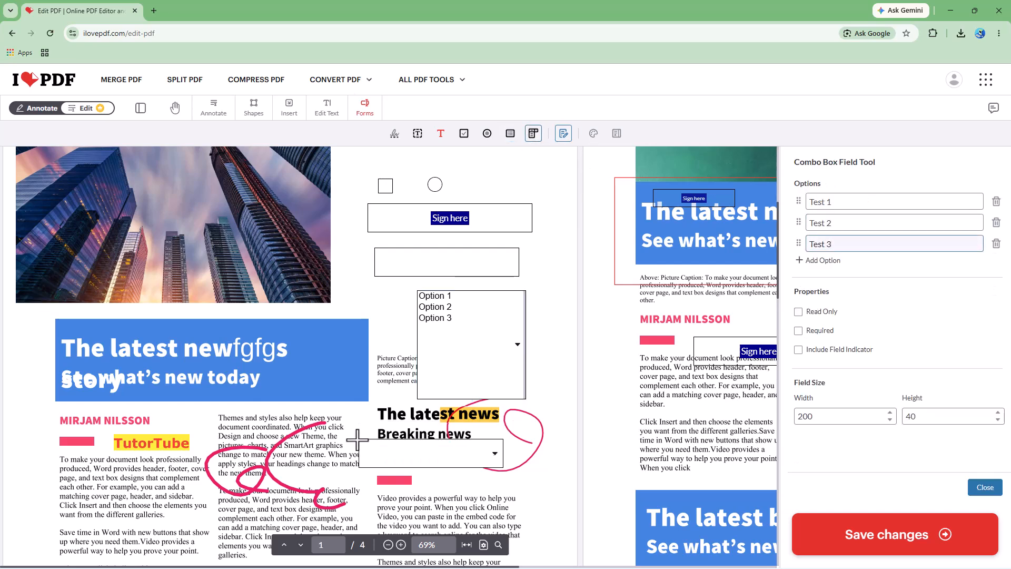
click(374, 424)
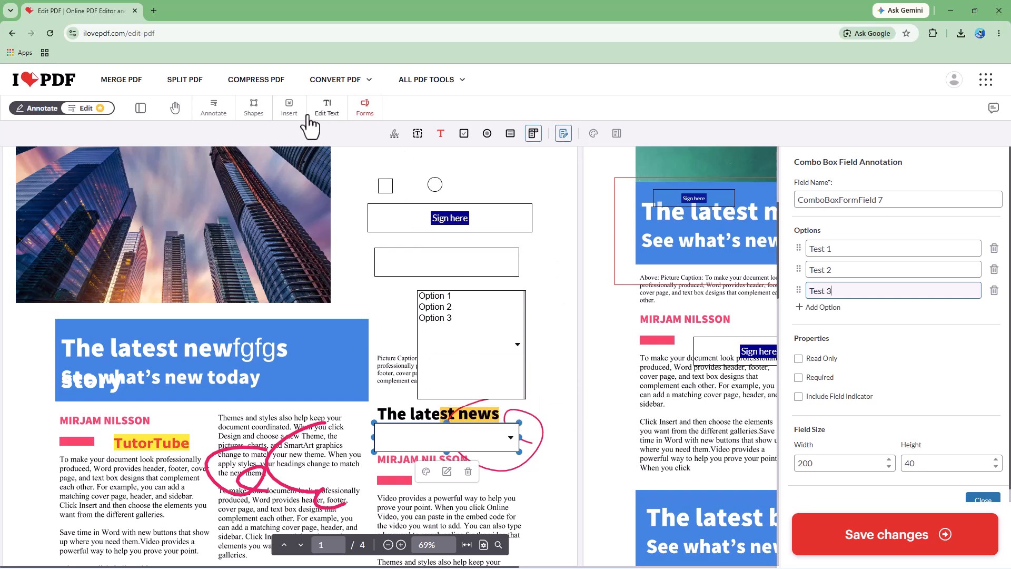
click(173, 110)
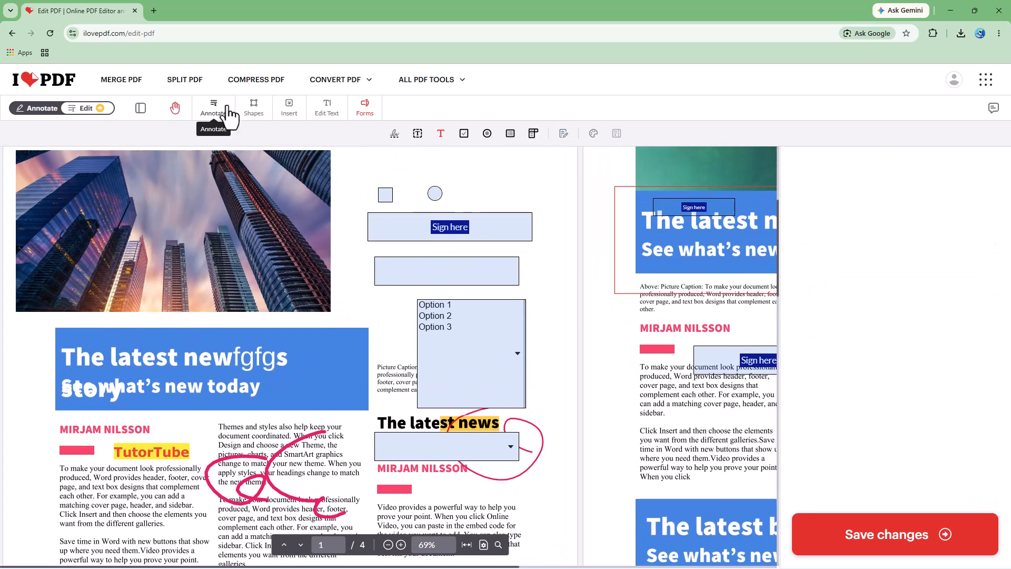
click(213, 109)
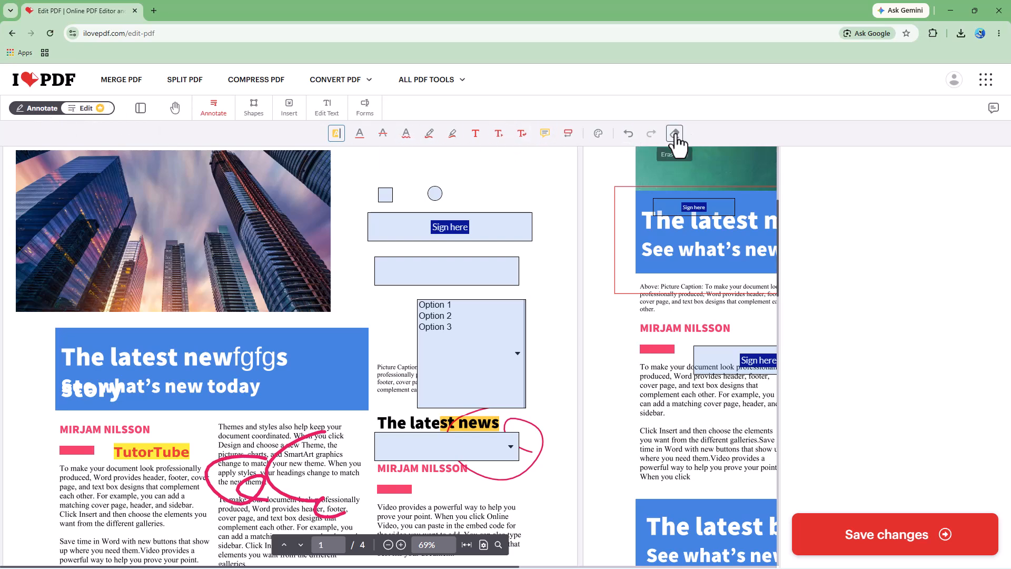
Step: Draw a three-cornered polygon over the skyscraper photo on page 1
click(254, 121)
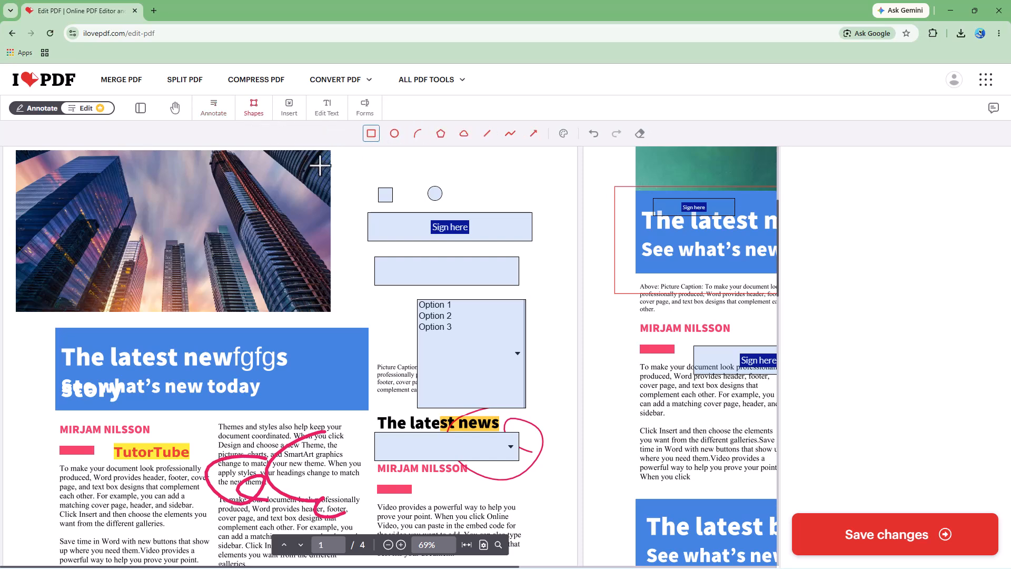
click(441, 136)
click(222, 193)
click(251, 322)
click(132, 237)
click(222, 194)
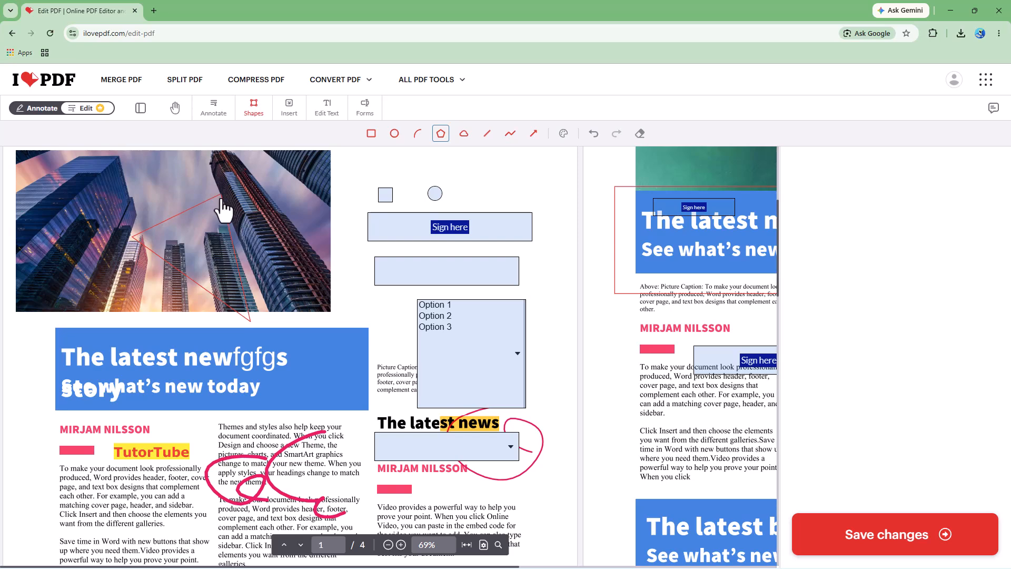
Step: Give the triangle on the skyscraper photo a turquoise stroke and a green fill with reduced opacity
click(229, 230)
click(563, 133)
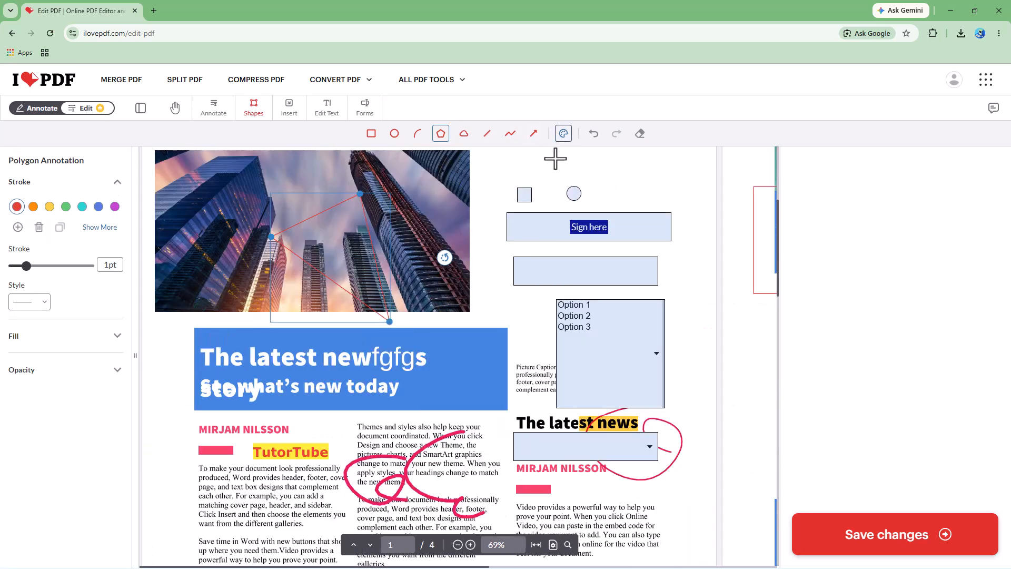
click(83, 207)
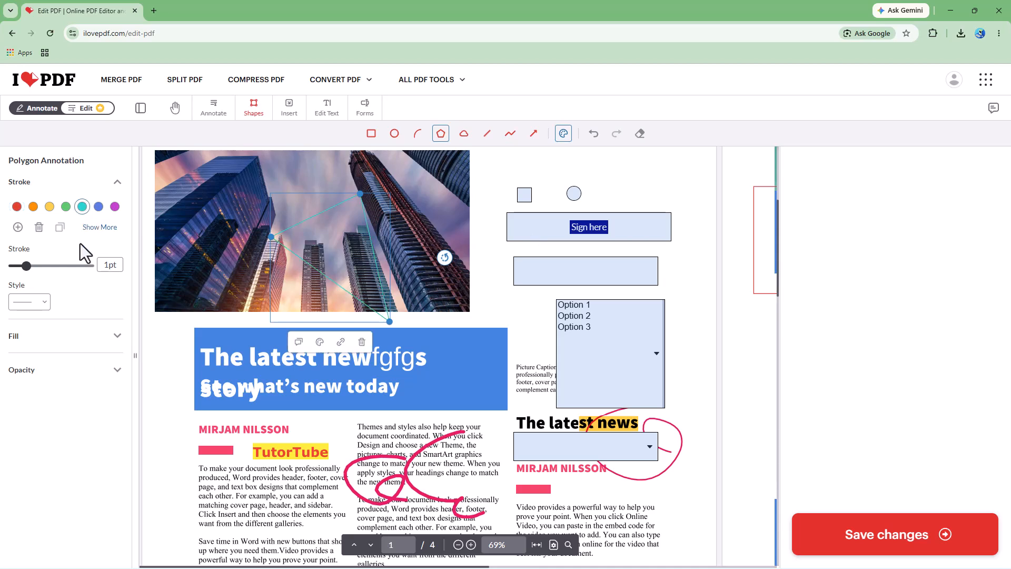
click(51, 333)
click(66, 360)
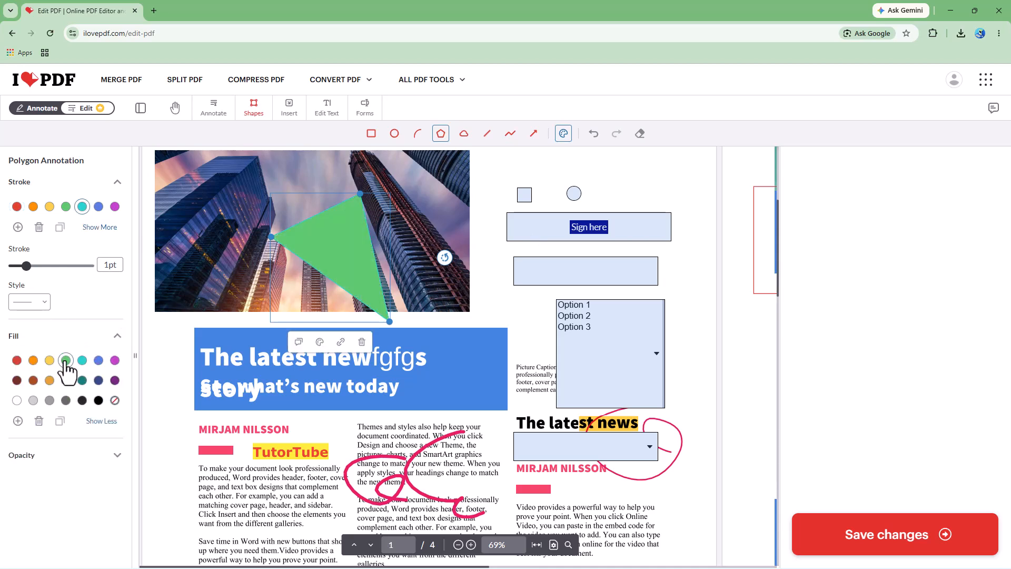
click(63, 455)
drag(92, 481, 70, 481)
click(484, 208)
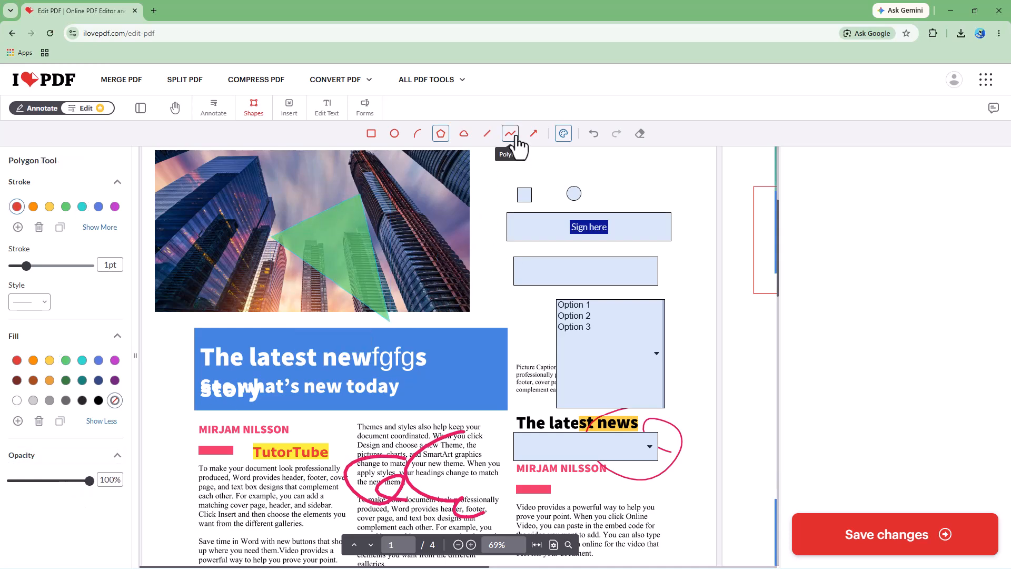
Step: Create a custom green "TUTORTUBE" stamp and place it, enlarged, over the skyscraper photo's lower-left corner
click(289, 111)
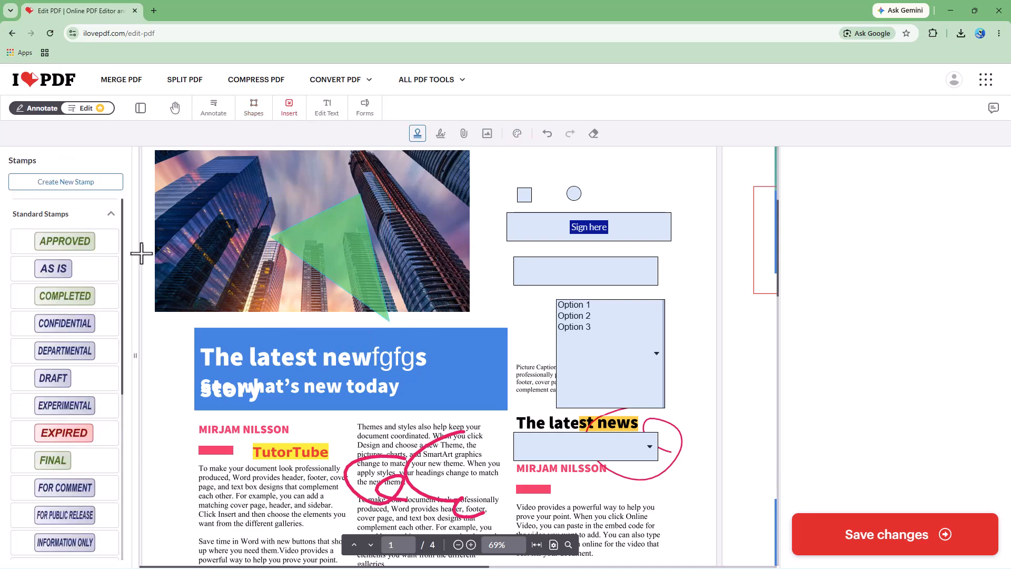
scroll(67, 361, down, 5)
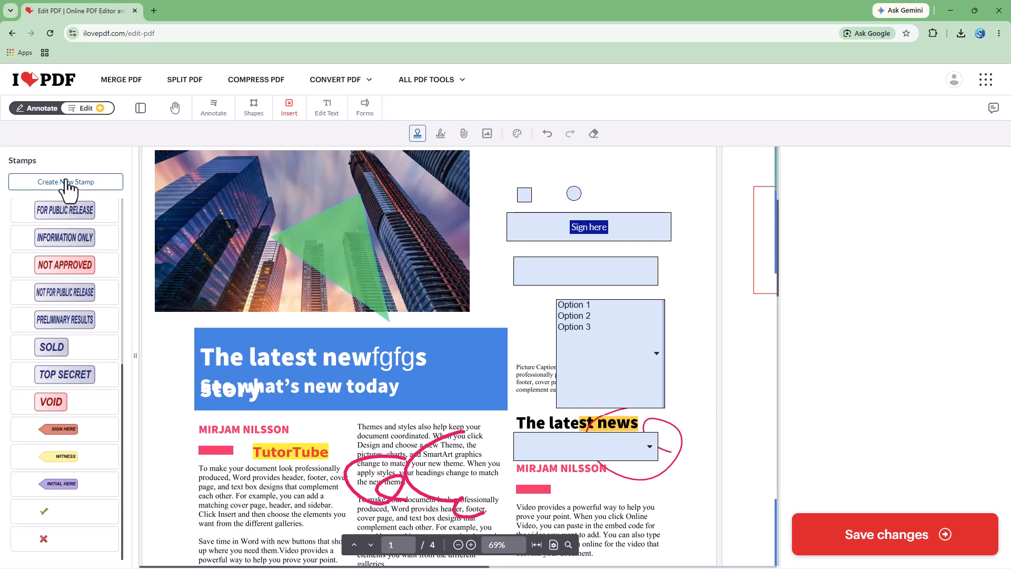
click(66, 181)
drag(512, 309, 271, 310)
text(TUTORTUBE)
click(605, 522)
click(487, 291)
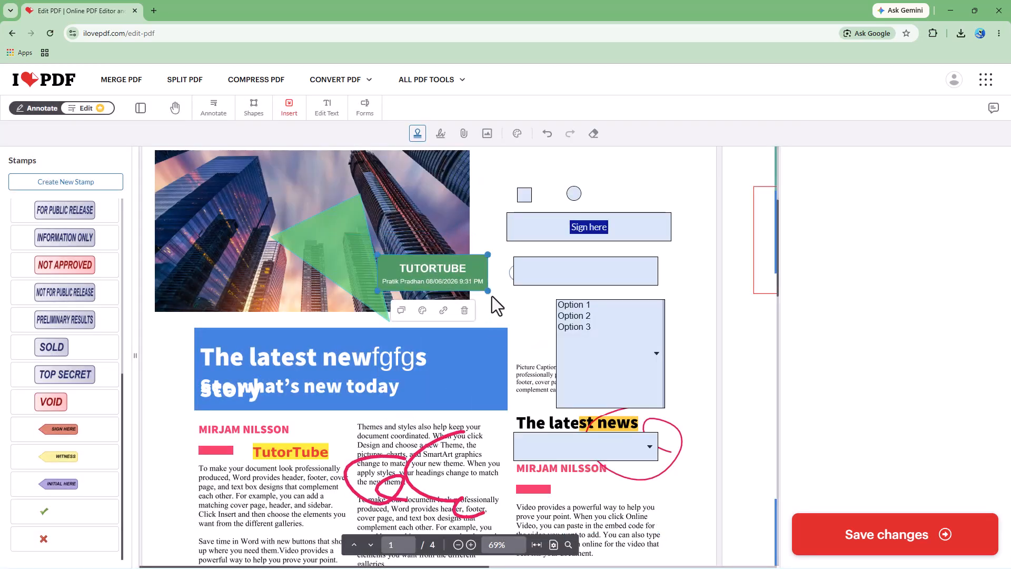
drag(443, 281, 230, 334)
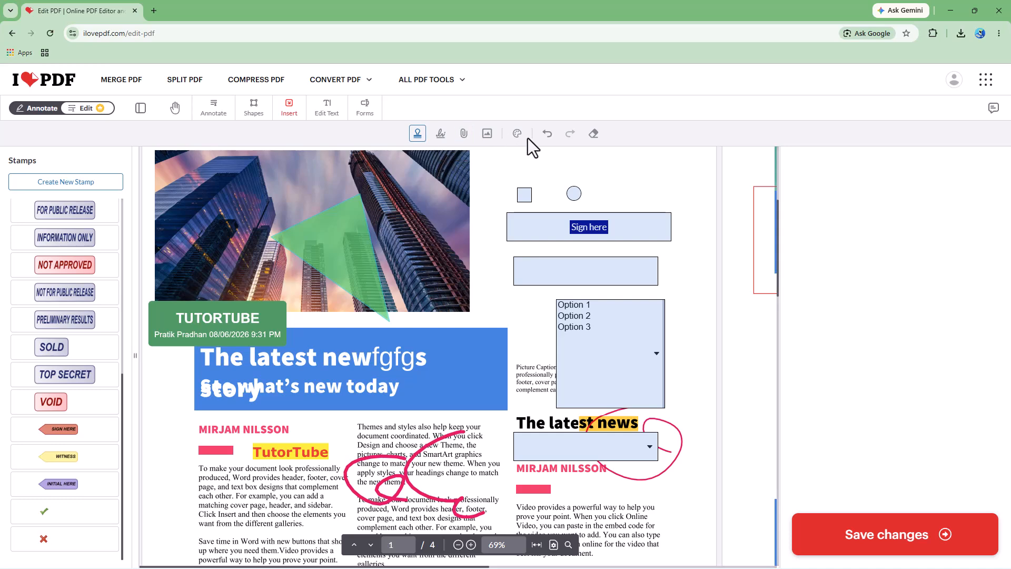
Step: Try to attach a file at the headline area of page 2
click(466, 136)
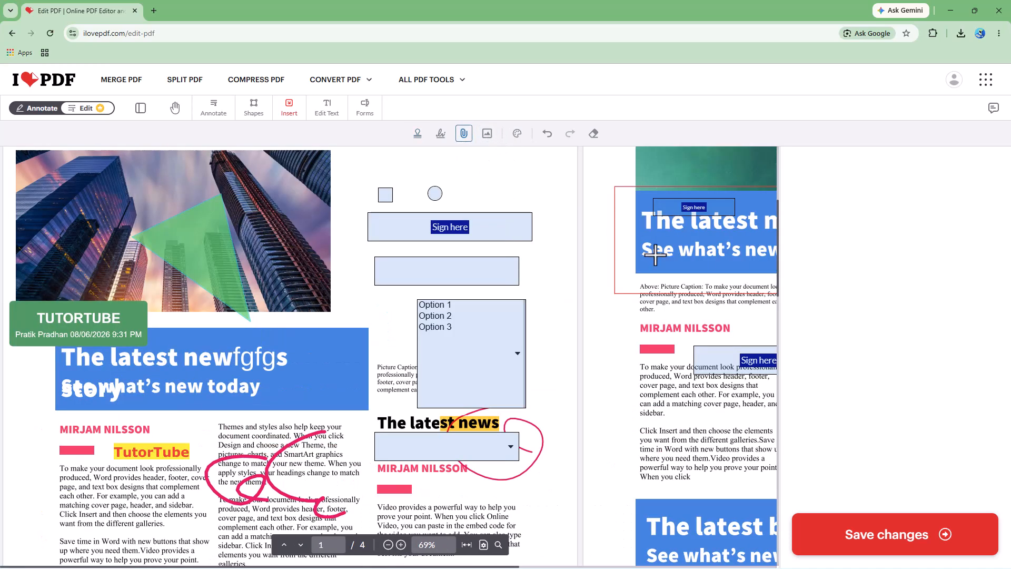
click(698, 216)
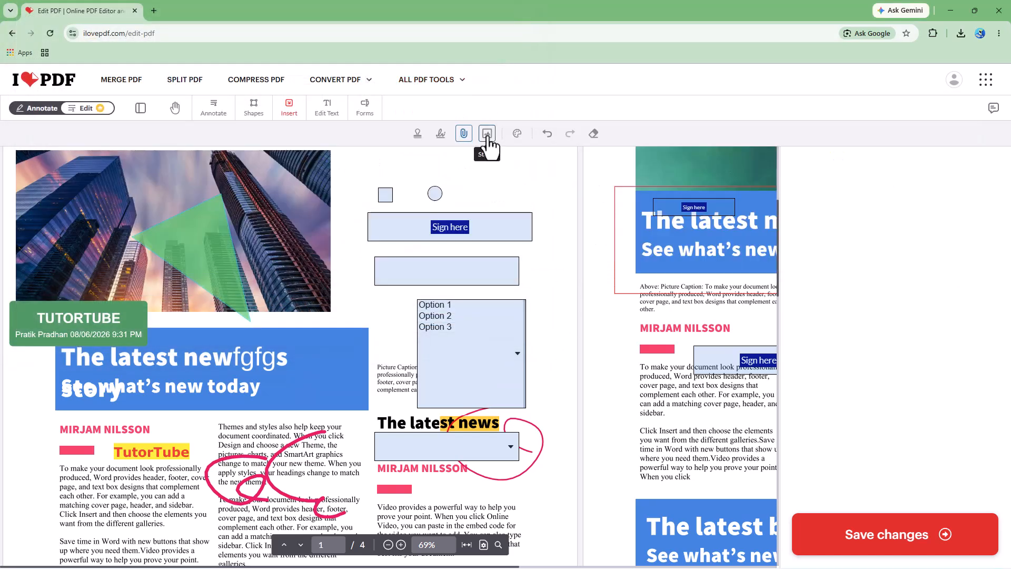
Step: Insert the "pattern" image, shrink it and move it onto the ship photo's lower-right corner on page 2
click(303, 220)
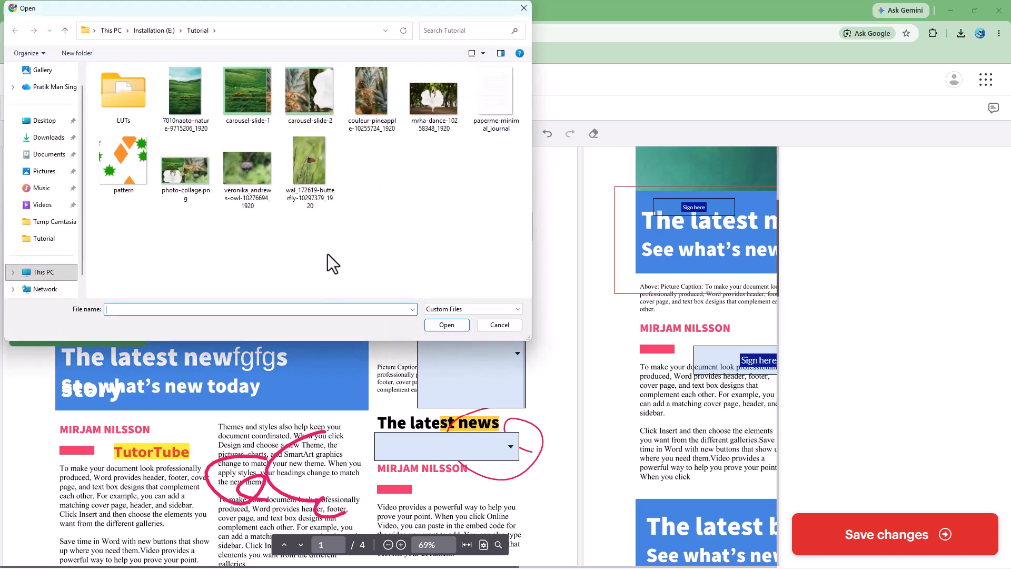
double_click(129, 185)
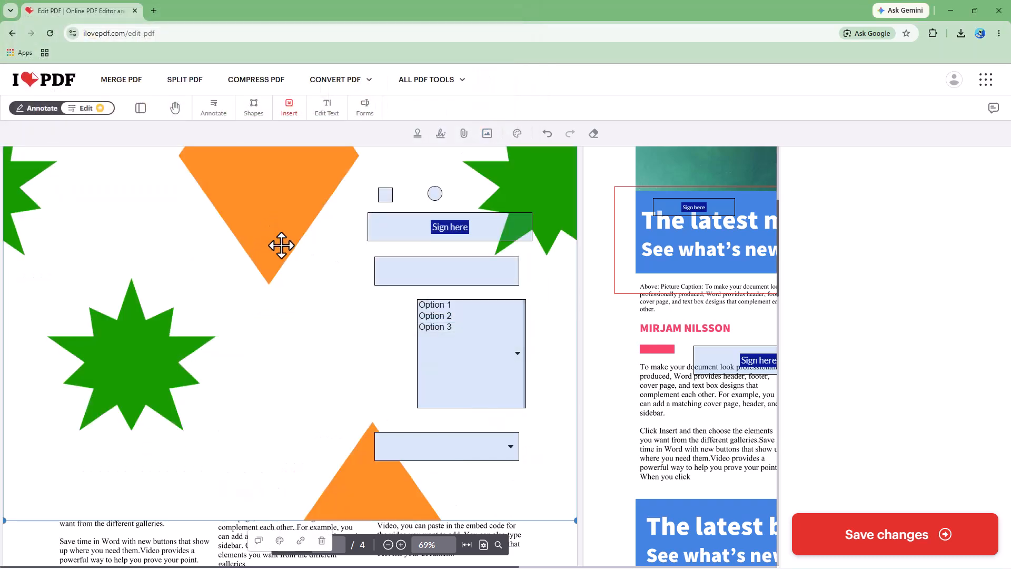
scroll(353, 255, down, 4)
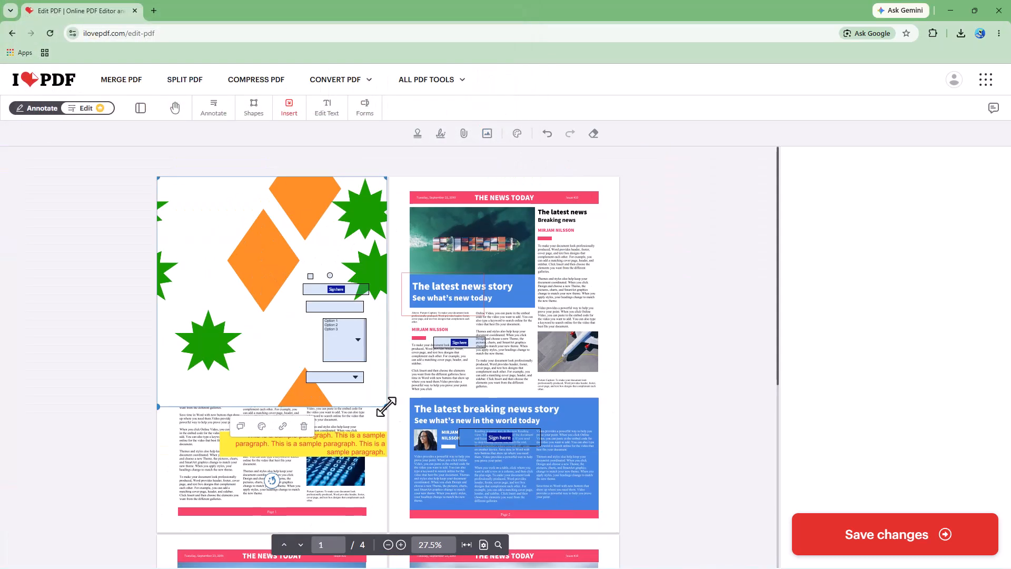
drag(385, 406, 211, 230)
drag(192, 197, 537, 268)
Step: Look at the style settings for the pattern image on page 2, then deselect the image
scroll(490, 210, up, 2)
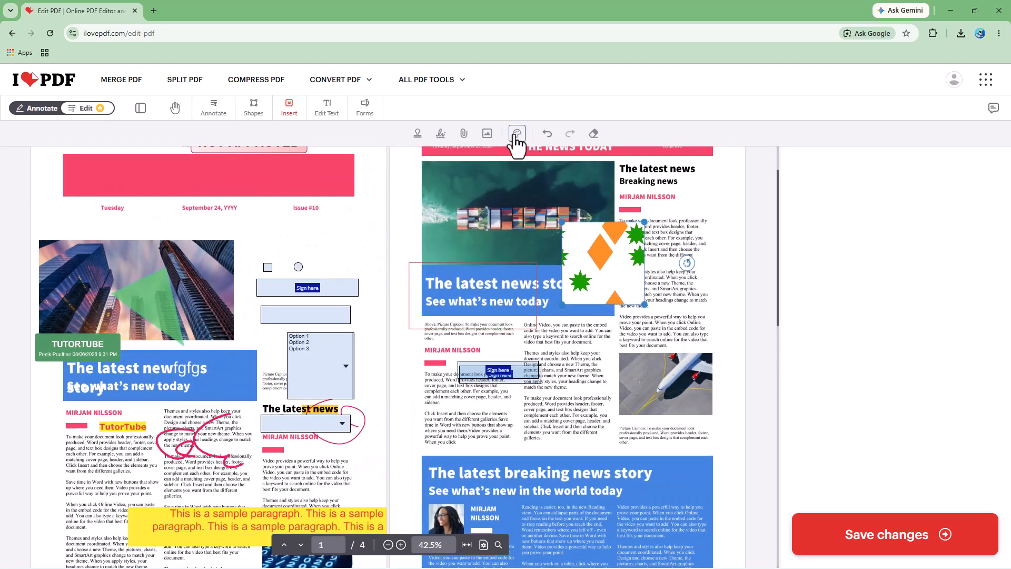
click(517, 134)
drag(88, 196, 135, 200)
click(557, 217)
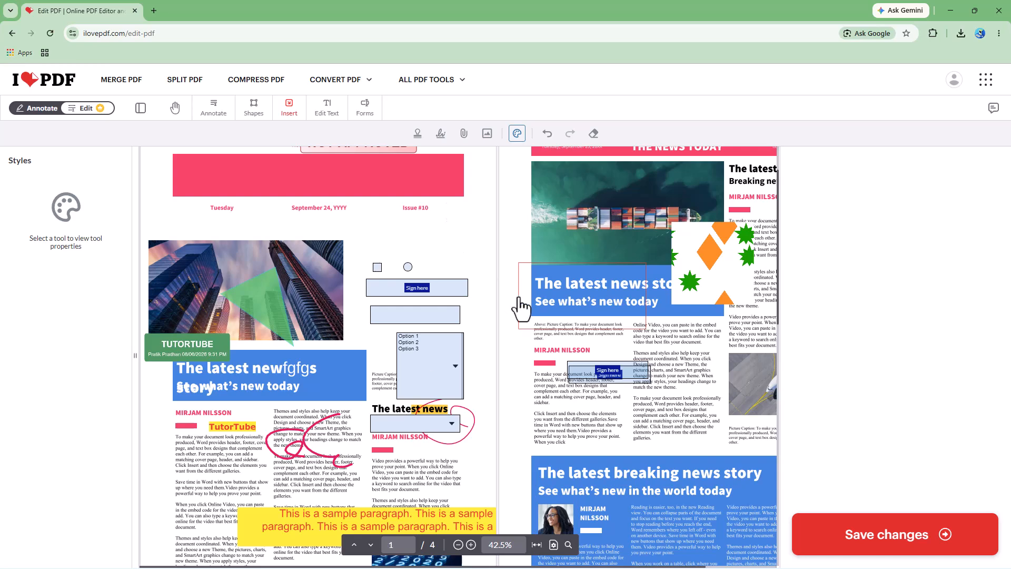
Step: Save the changes and download the edited PDF to the Tutorial folder as "Relecloud presents (1)"
click(885, 540)
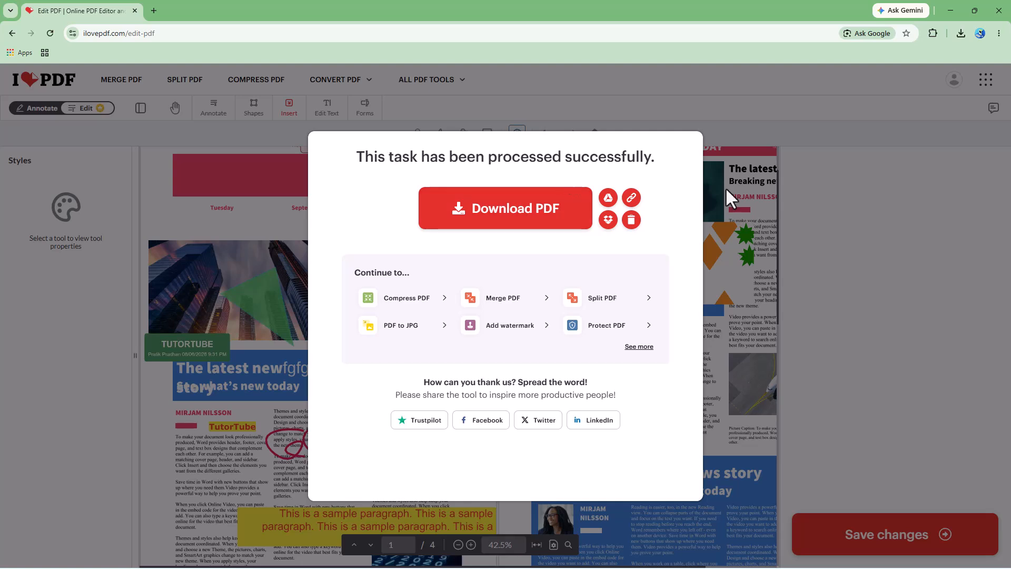
click(518, 231)
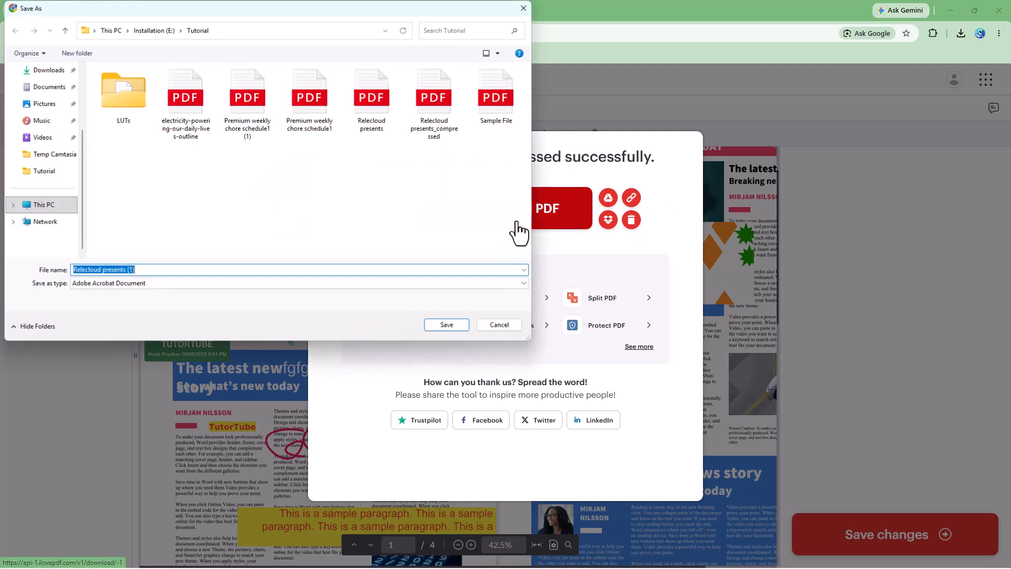
click(452, 328)
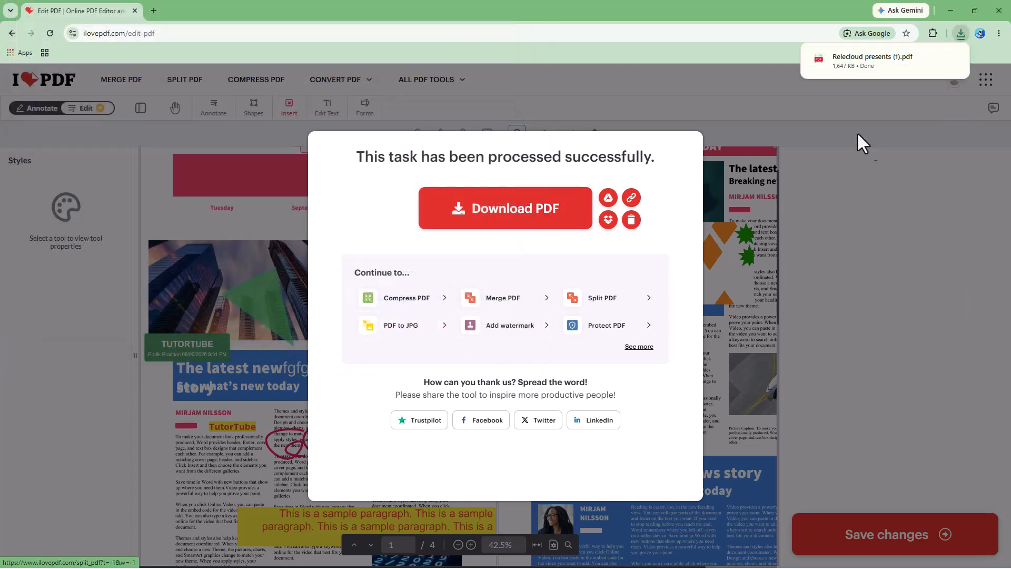
Step: Open the downloaded "Relecloud presents (1).pdf" and review the edits on page 1
click(855, 64)
scroll(725, 223, down, 9)
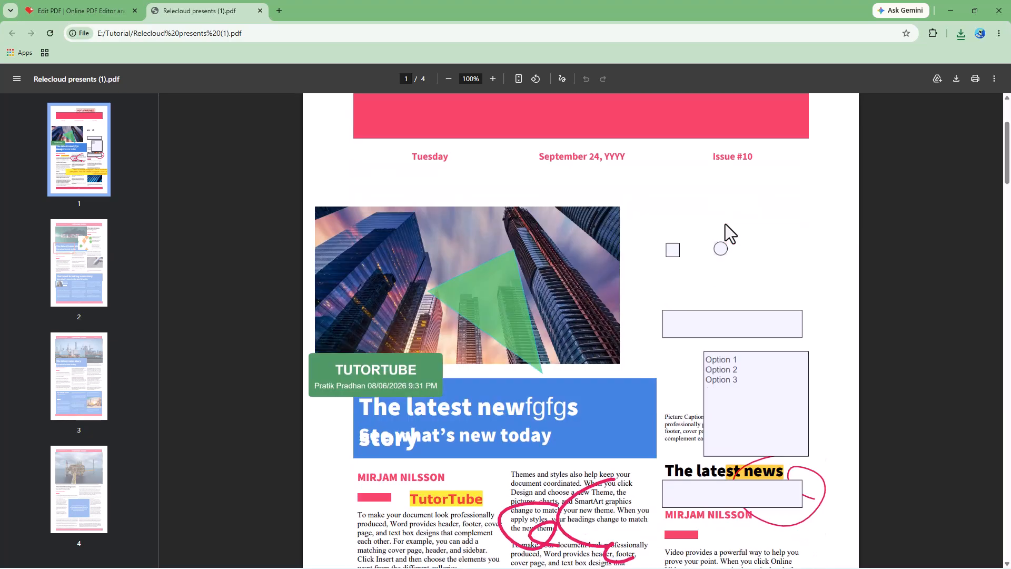
Step: Review the edits on page 2 of the downloaded PDF, then return to the beginning of page 1
scroll(726, 223, down, 18)
scroll(730, 233, up, 8)
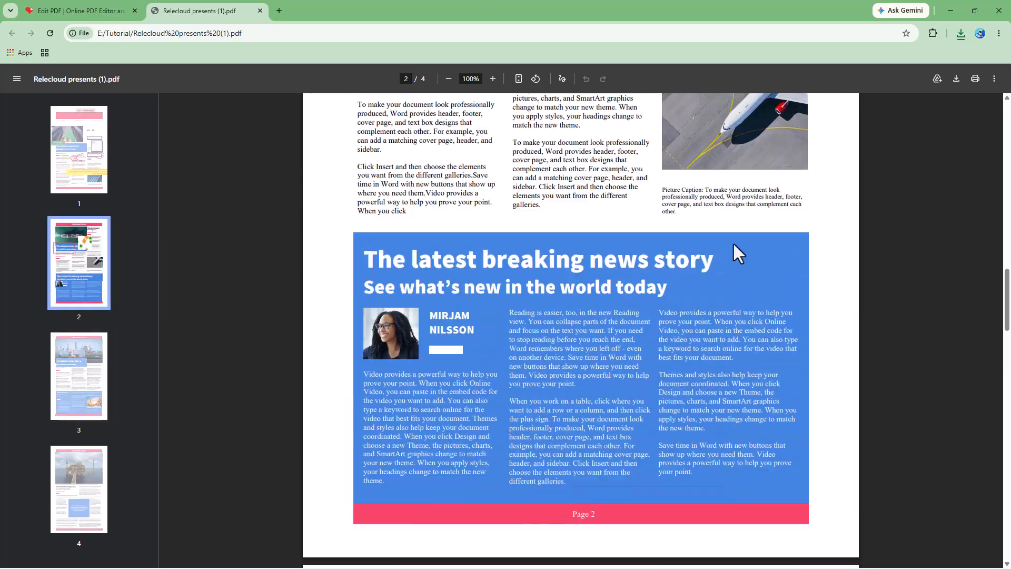
scroll(747, 282, up, 12)
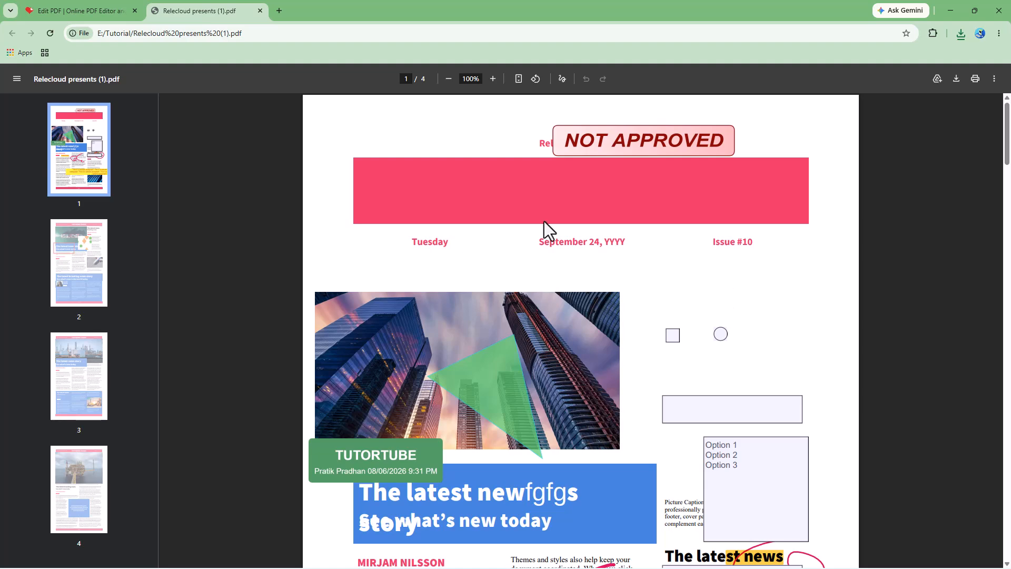
Step: Switch back to the iLovePDF editor and look over the PDF conversion options and the full set of PDF tools
click(105, 11)
click(711, 176)
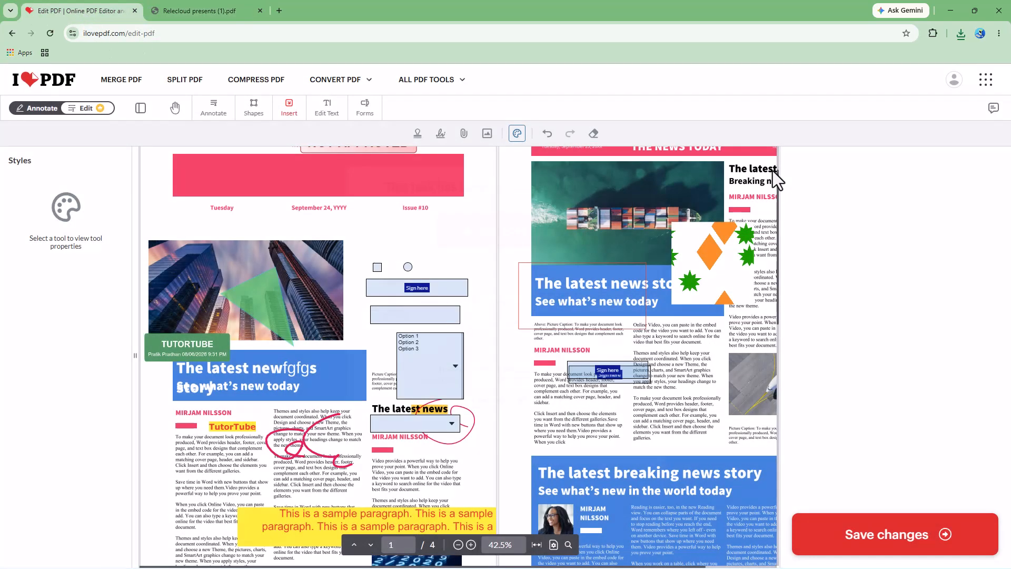
scroll(586, 283, up, 1)
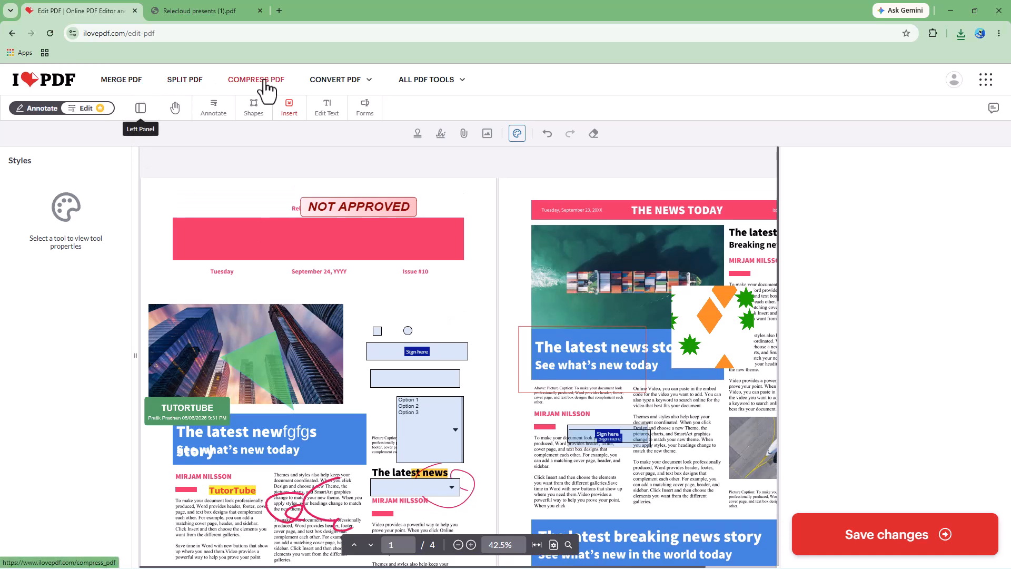
mouse_move(364, 86)
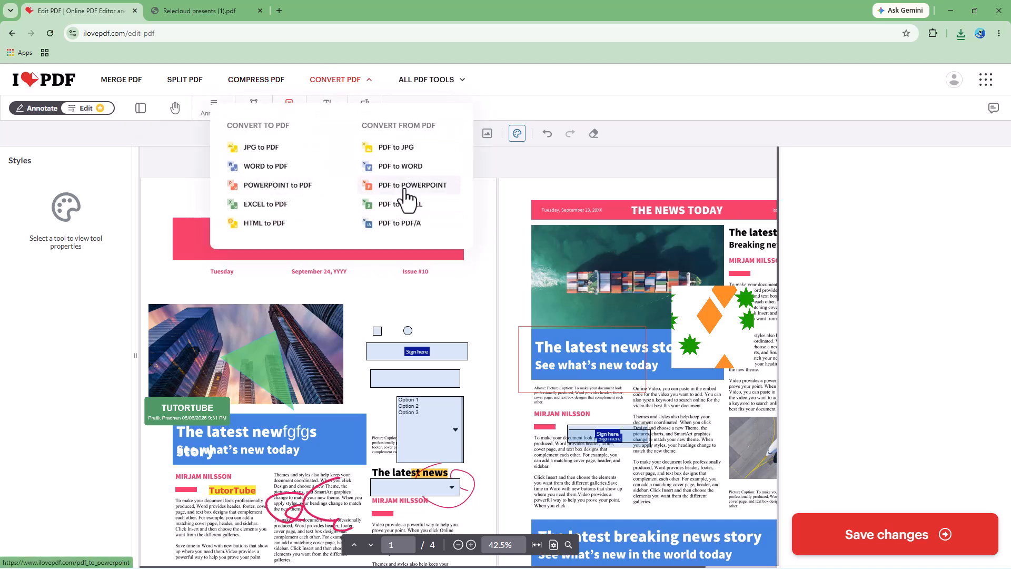
mouse_move(447, 84)
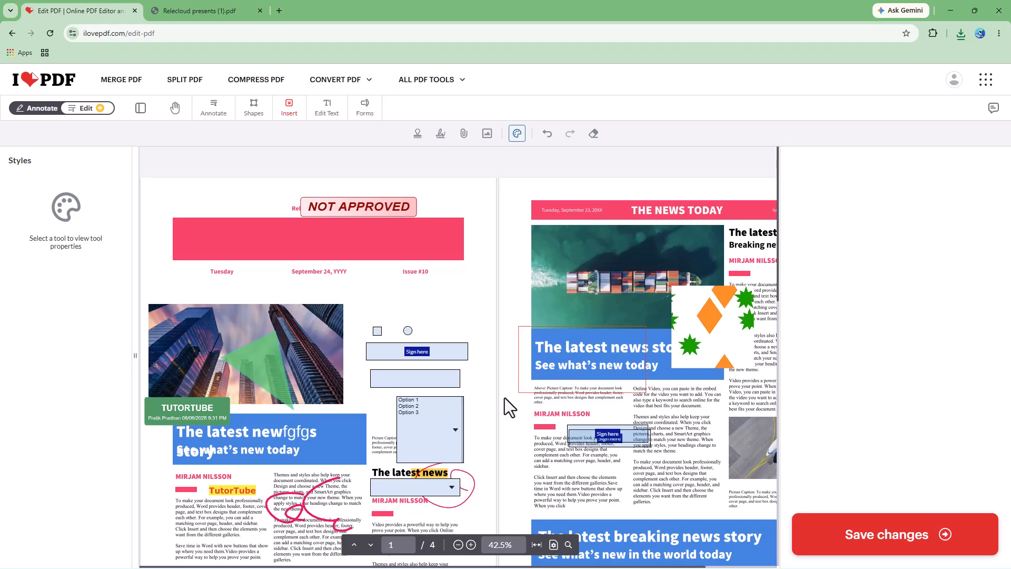
Step: Look over the edited newsletter pages, then view iLovePDF's other products, solutions and applications
scroll(505, 398, down, 7)
scroll(504, 398, down, 5)
scroll(494, 399, up, 7)
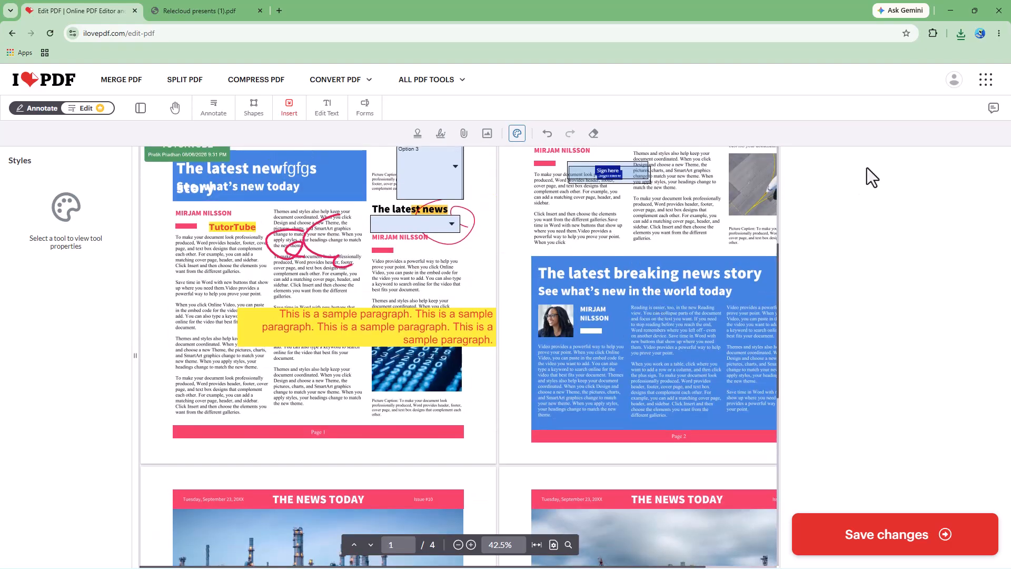
mouse_move(988, 88)
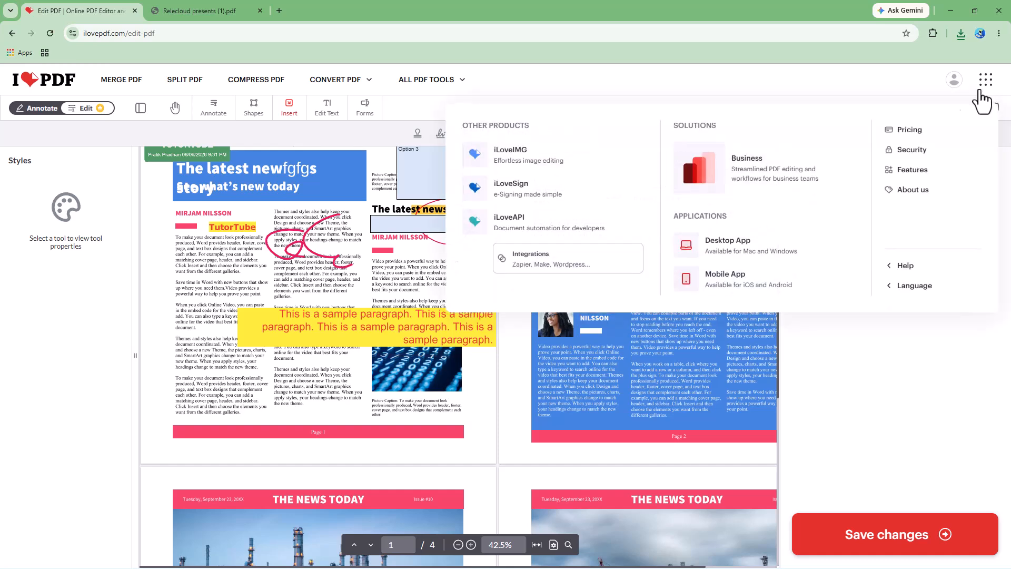